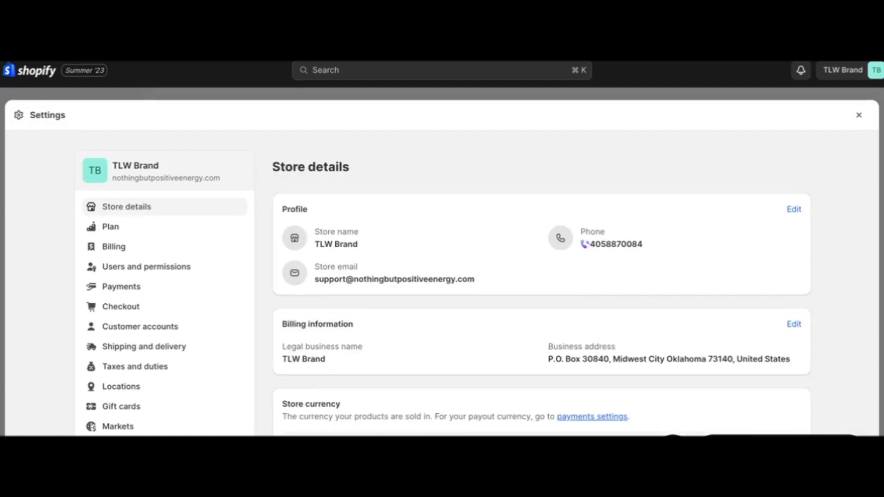
# Review the store details, covering the profile, billing information, store currency, time zone and units of measurement.
pyautogui.scroll(-2, 137, 262)
pyautogui.scroll(1, 138, 262)
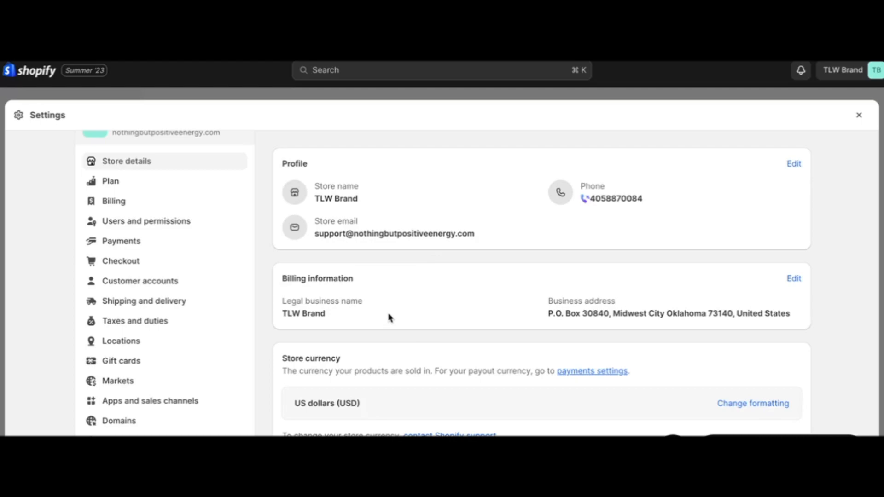
pyautogui.scroll(-4, 388, 318)
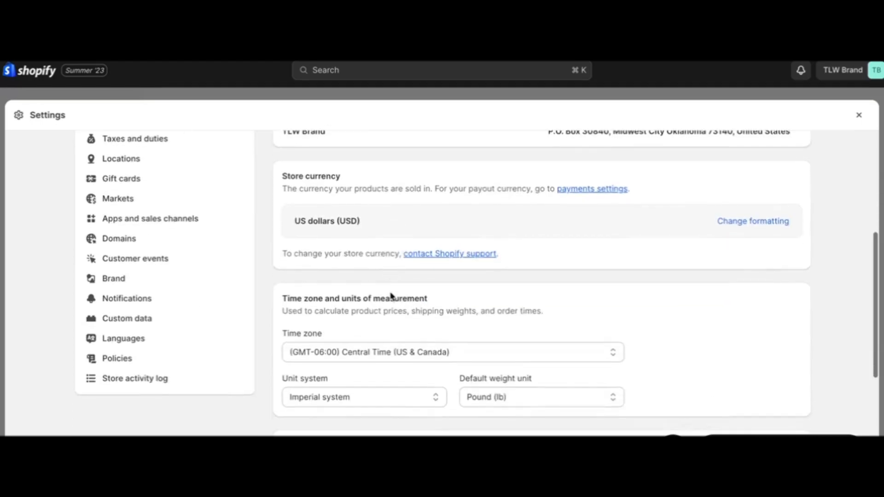
pyautogui.scroll(-3, 391, 295)
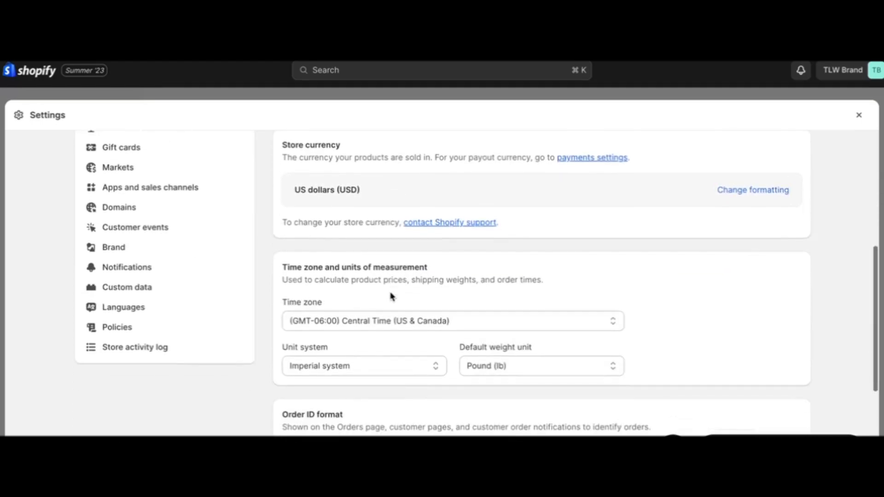
pyautogui.scroll(-1, 391, 296)
pyautogui.scroll(8, 391, 296)
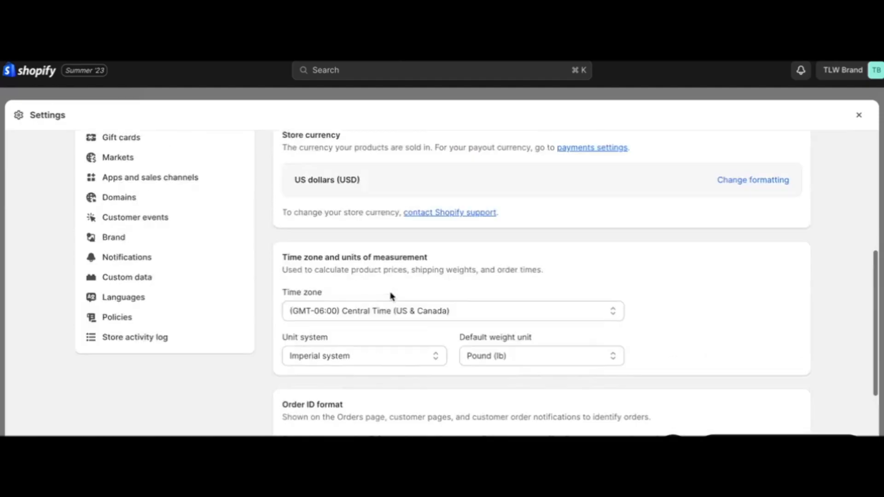
# Open the plan settings and review the plan's included features, billing cycle and payment method.
pyautogui.click(107, 230)
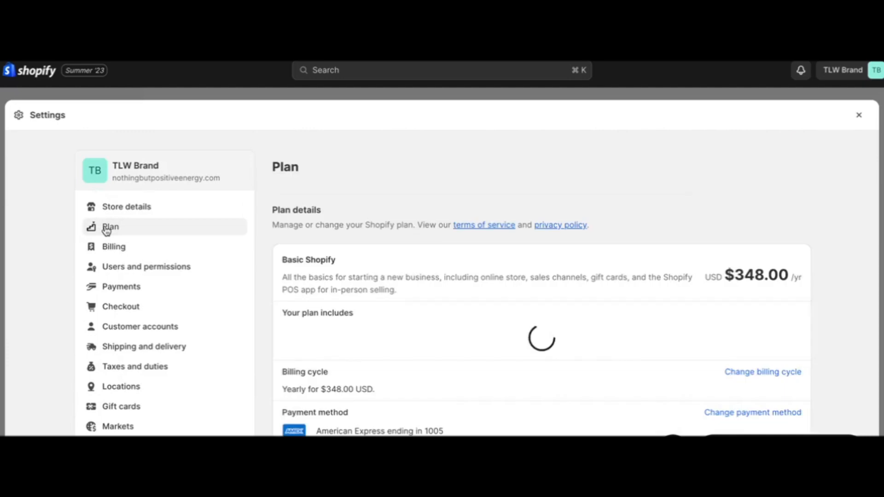
pyautogui.scroll(-2, 107, 231)
pyautogui.scroll(-2, 105, 231)
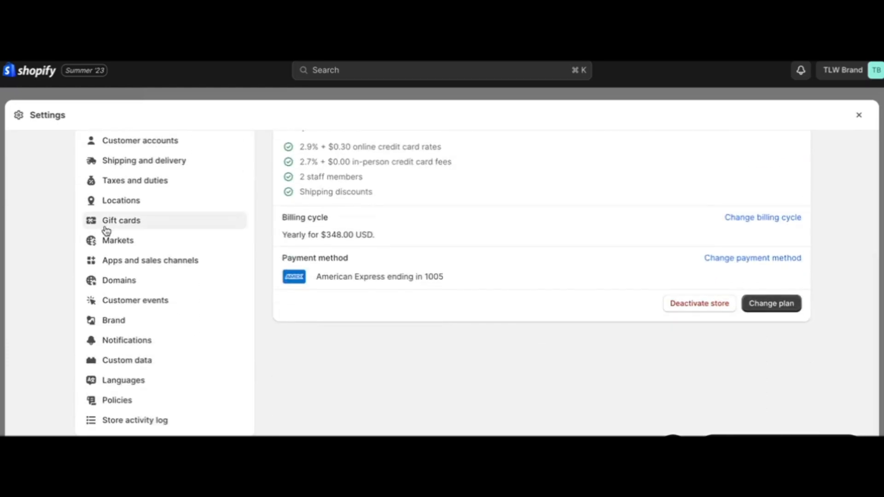
pyautogui.scroll(4, 106, 231)
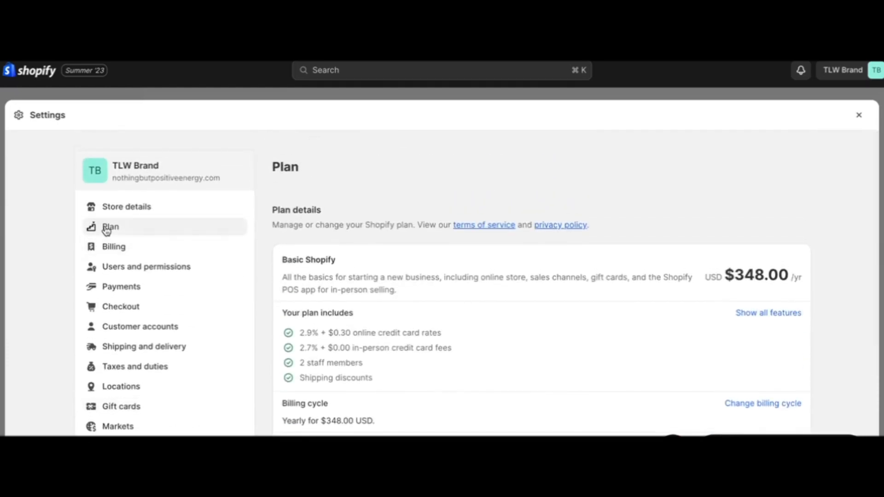
# Review the billing settings down to the billing currency and subscriptions, and open the users and permissions settings.
pyautogui.click(107, 247)
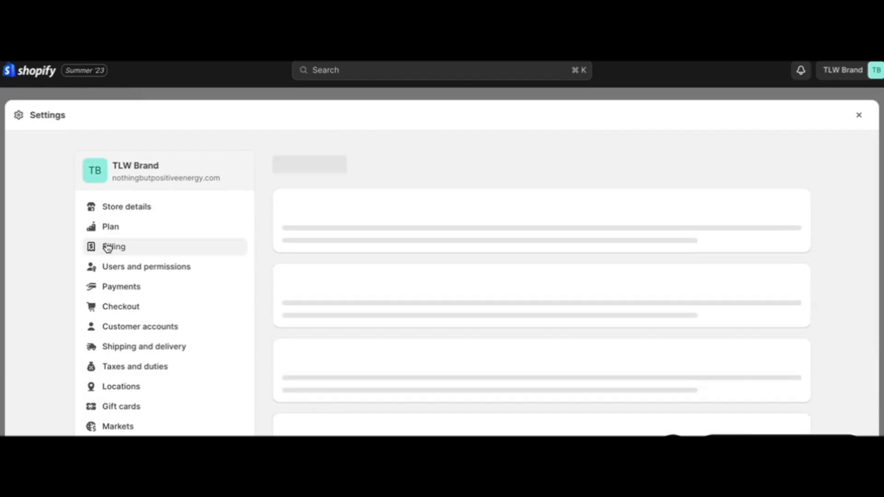
pyautogui.scroll(-3, 107, 248)
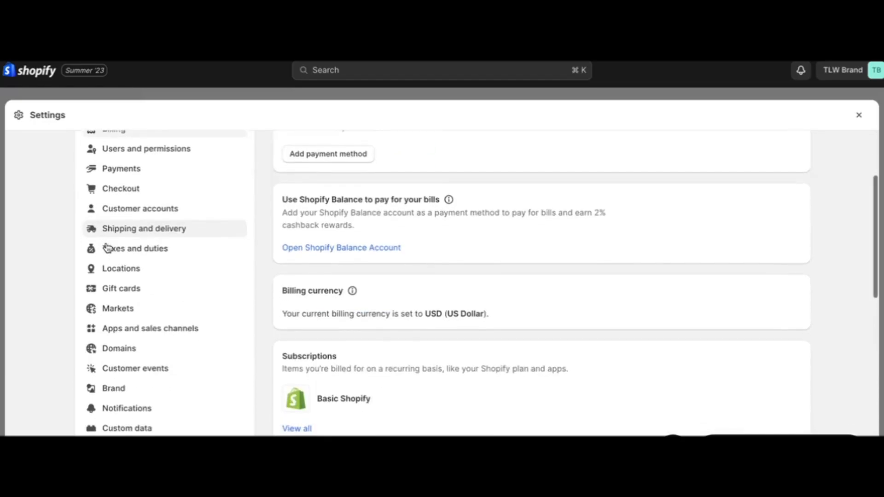
pyautogui.scroll(2, 109, 249)
pyautogui.click(130, 205)
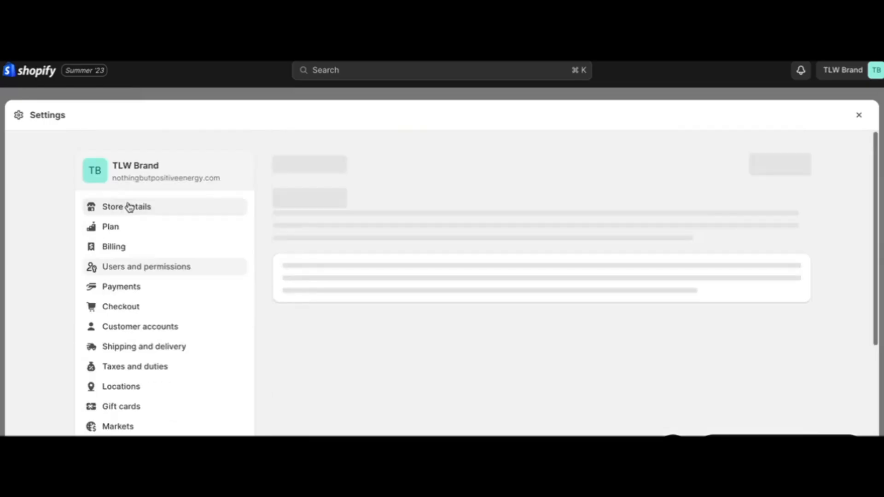
# Open the payments settings and review Shopify Payments, the payout bank account and the additional payment methods.
pyautogui.click(122, 287)
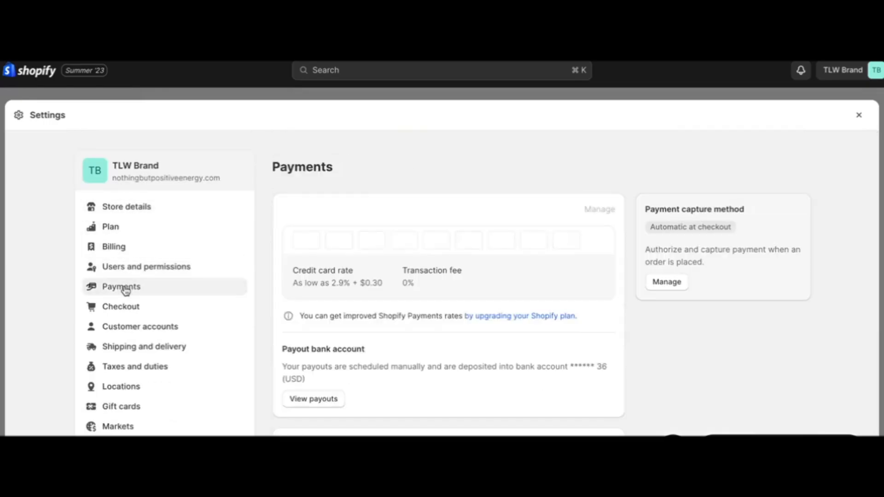
pyautogui.scroll(-4, 419, 347)
pyautogui.scroll(-7, 419, 348)
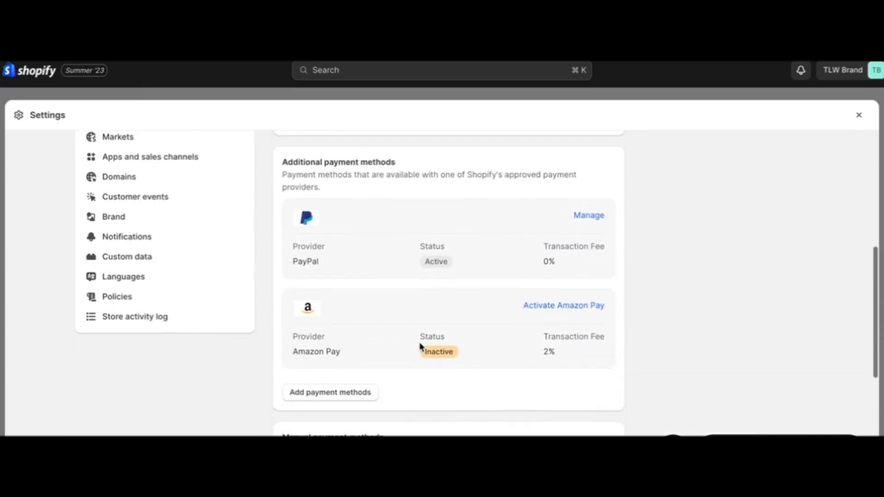
pyautogui.scroll(9, 420, 348)
pyautogui.scroll(2, 420, 348)
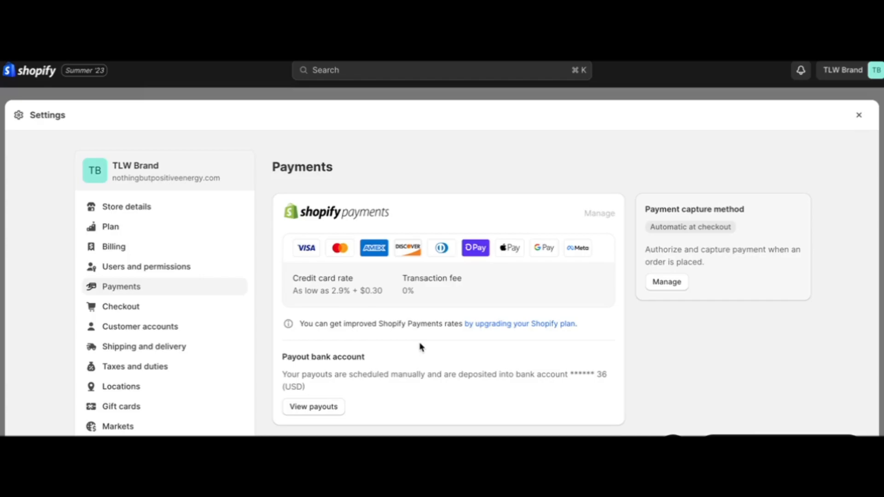
pyautogui.scroll(-7, 420, 347)
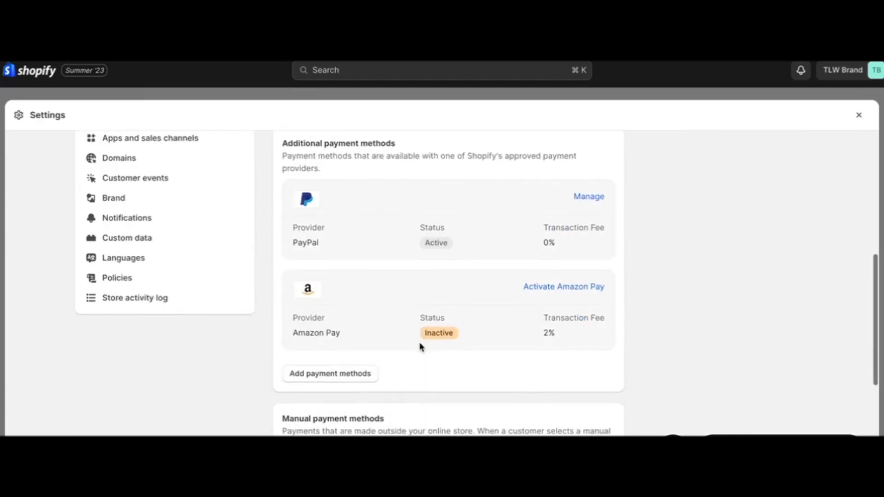
pyautogui.scroll(-1, 420, 347)
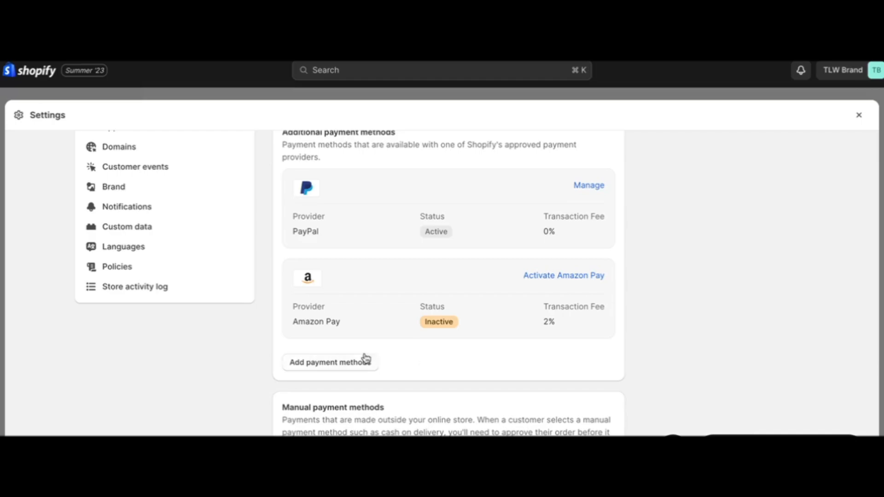
# Open the search for adding payment methods and return to the payments settings without choosing one.
pyautogui.click(343, 367)
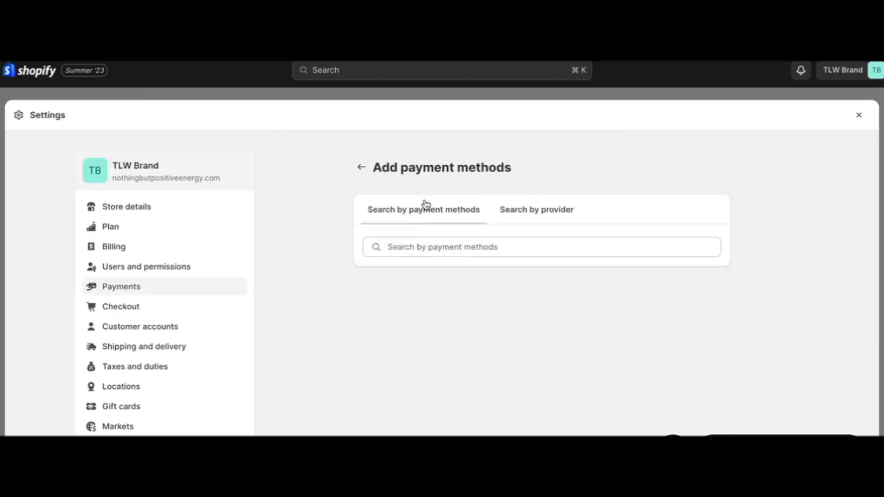
pyautogui.click(413, 251)
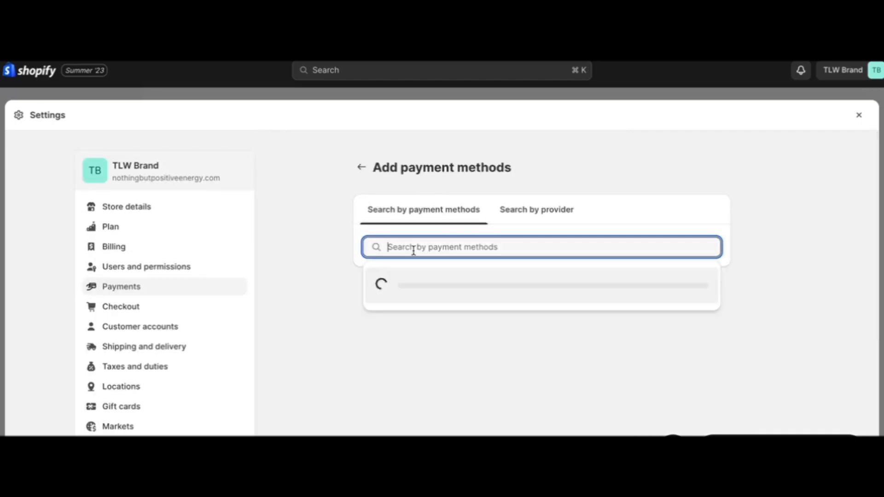
pyautogui.click(361, 167)
# Review the manual payment methods and payment customizations, and recheck the accepted cards and payout section.
pyautogui.scroll(-10, 395, 355)
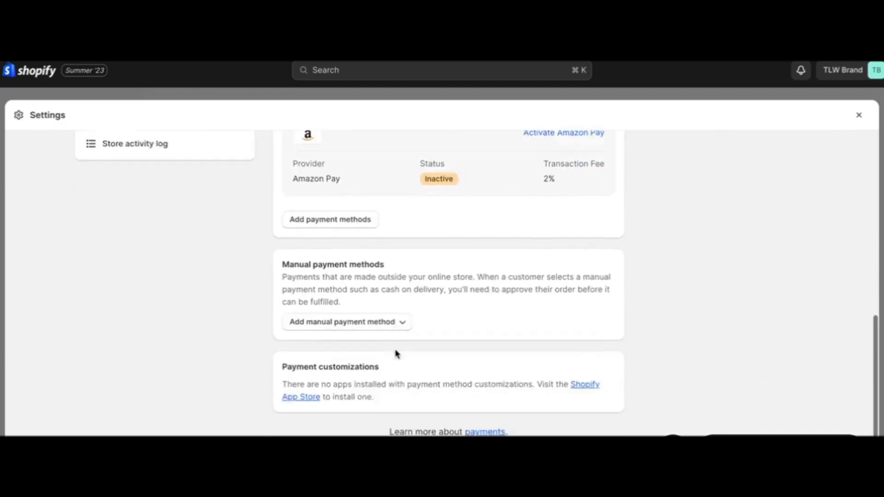
pyautogui.scroll(2, 396, 353)
pyautogui.scroll(5, 396, 353)
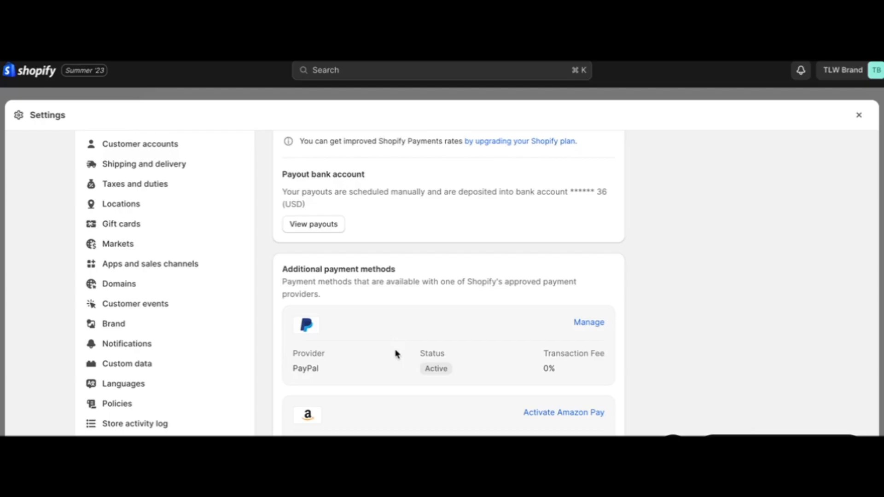
pyautogui.scroll(5, 395, 354)
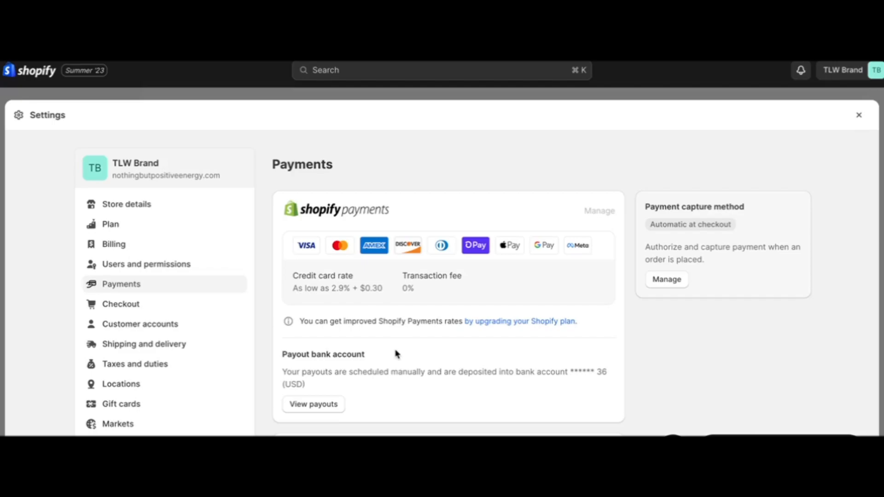
pyautogui.scroll(-10, 396, 355)
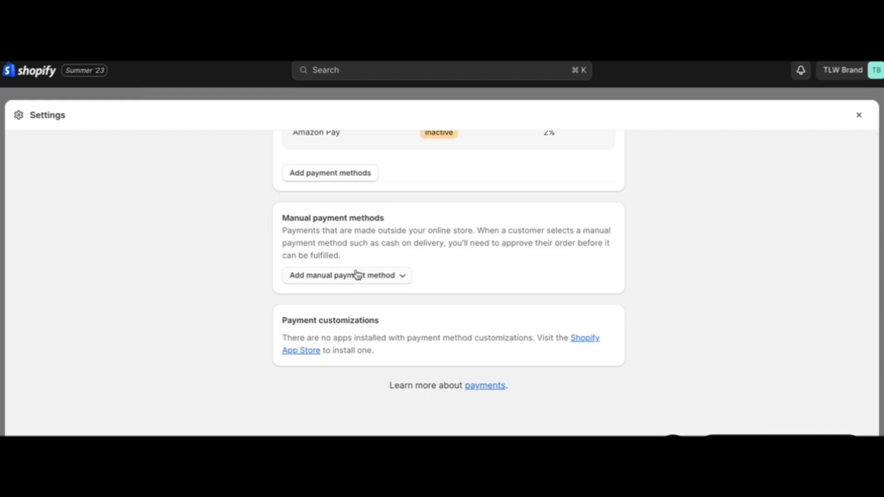
pyautogui.scroll(10, 356, 277)
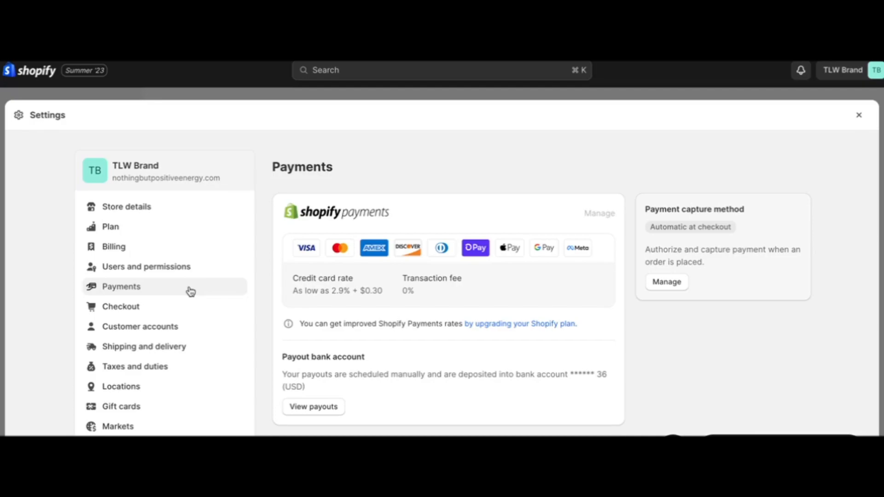
# From the users and permissions settings, open the form for adding staff, examine its store permissions, and go back.
pyautogui.click(192, 270)
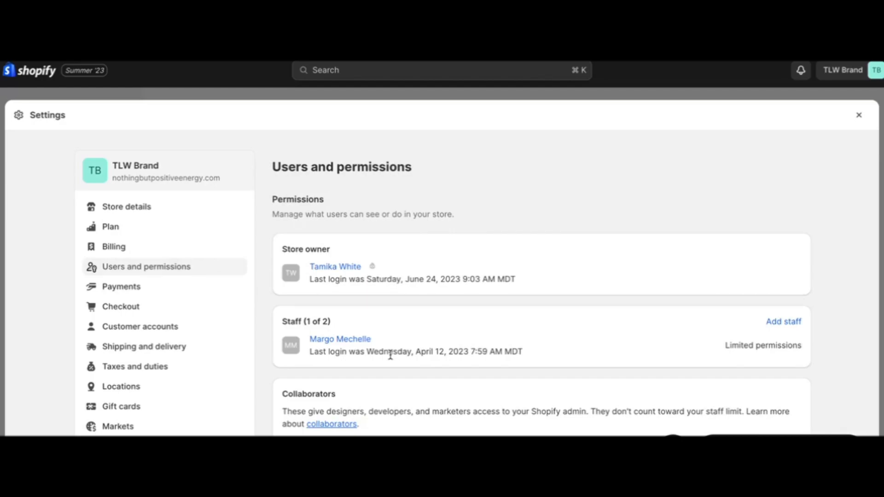
pyautogui.click(778, 326)
pyautogui.scroll(-5, 461, 399)
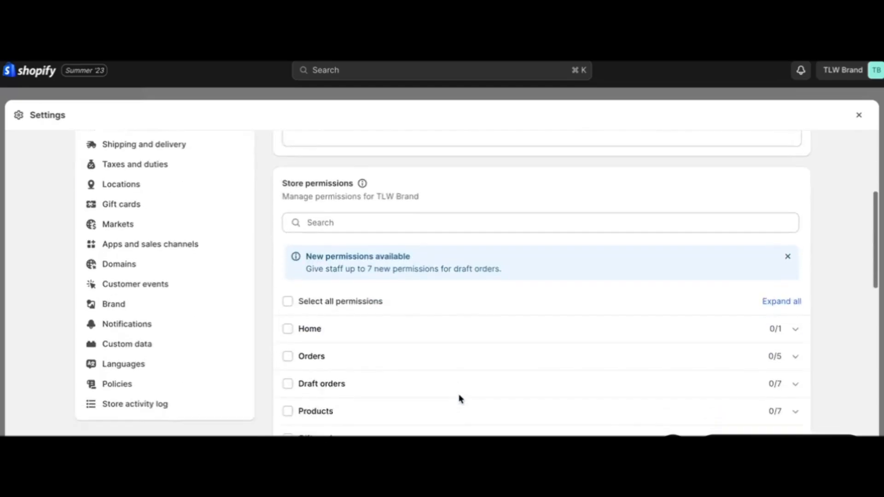
pyautogui.scroll(-8, 460, 398)
pyautogui.scroll(2, 460, 399)
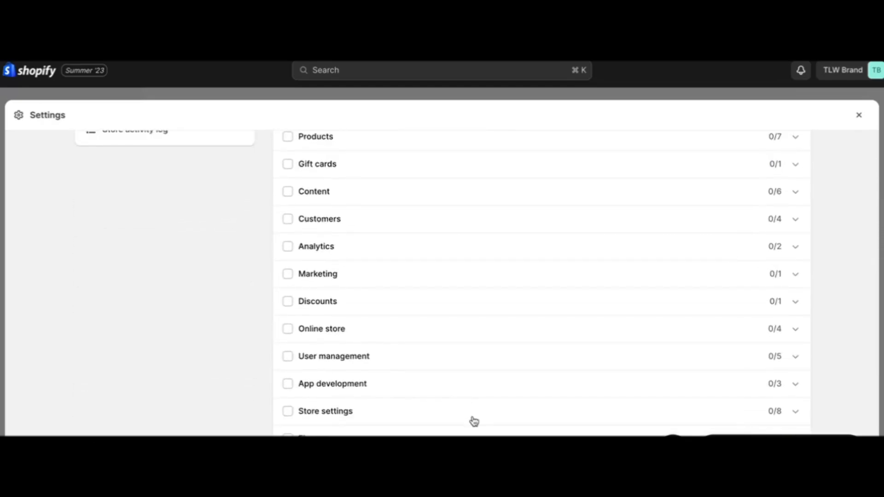
pyautogui.scroll(-2, 474, 421)
pyautogui.scroll(10, 475, 419)
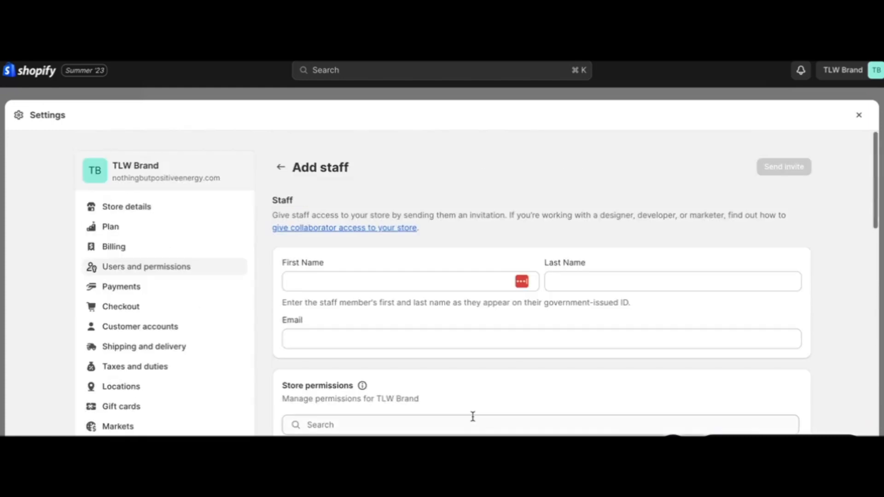
pyautogui.click(281, 167)
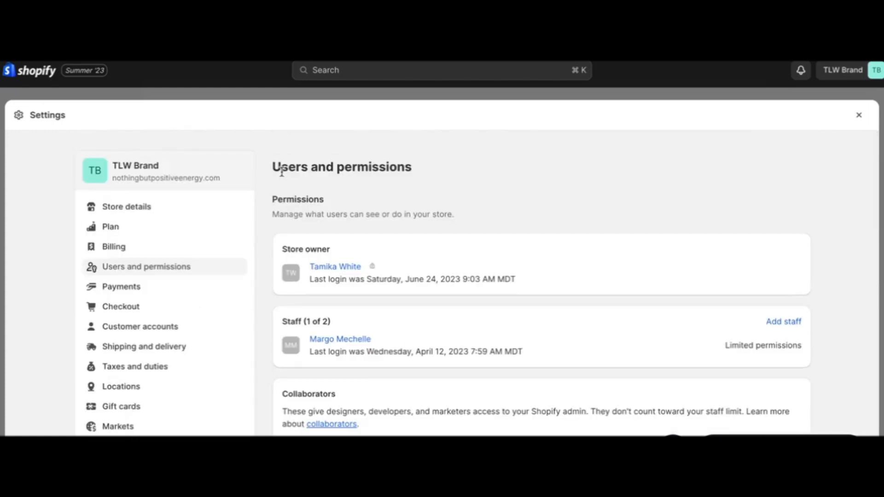
# Review the staff and collaborators sections, including who can send a collaborator request.
pyautogui.scroll(-3, 487, 302)
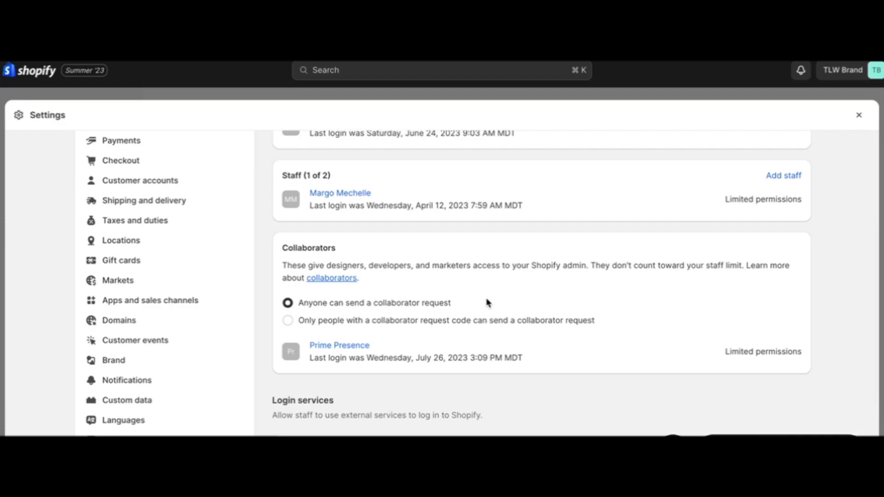
pyautogui.scroll(-1, 487, 302)
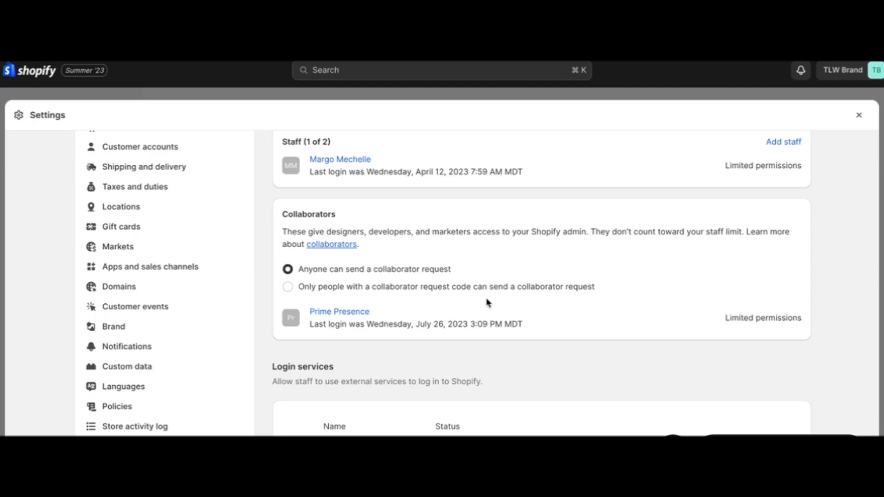
pyautogui.scroll(4, 488, 303)
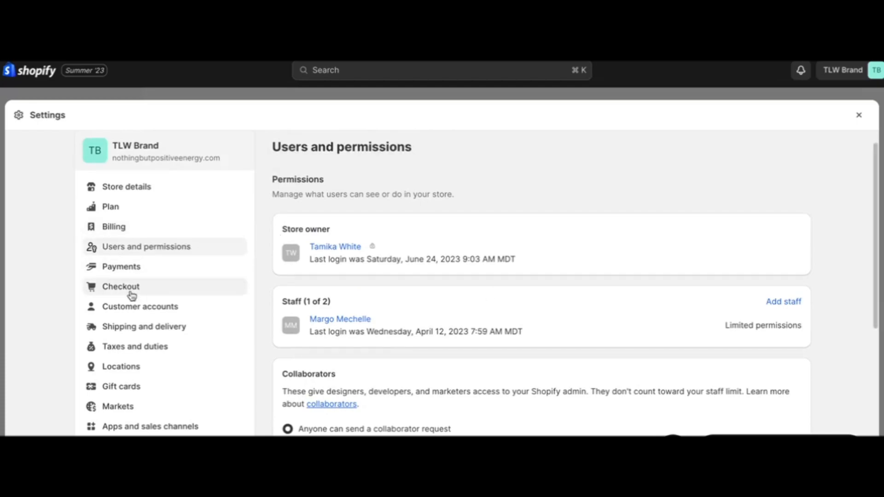
# Open the checkout settings and review the checkout style, customer contact method and customer information options.
pyautogui.click(132, 295)
pyautogui.scroll(-1, 132, 296)
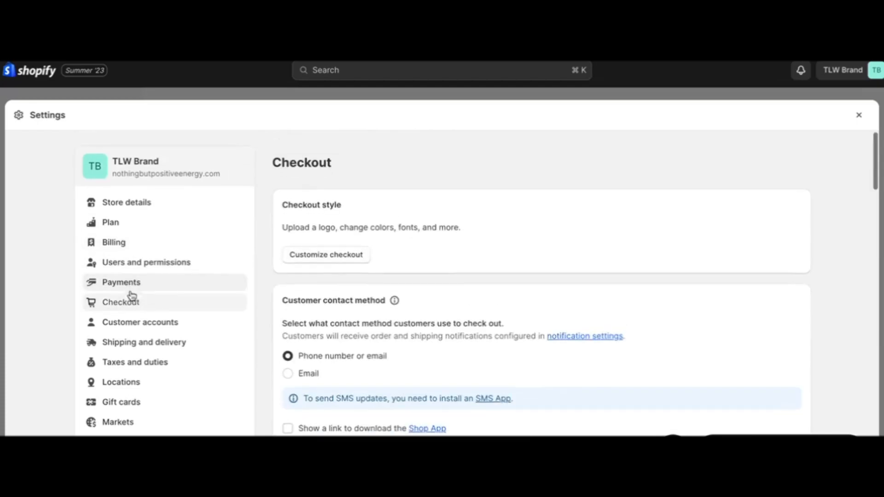
pyautogui.scroll(-4, 362, 359)
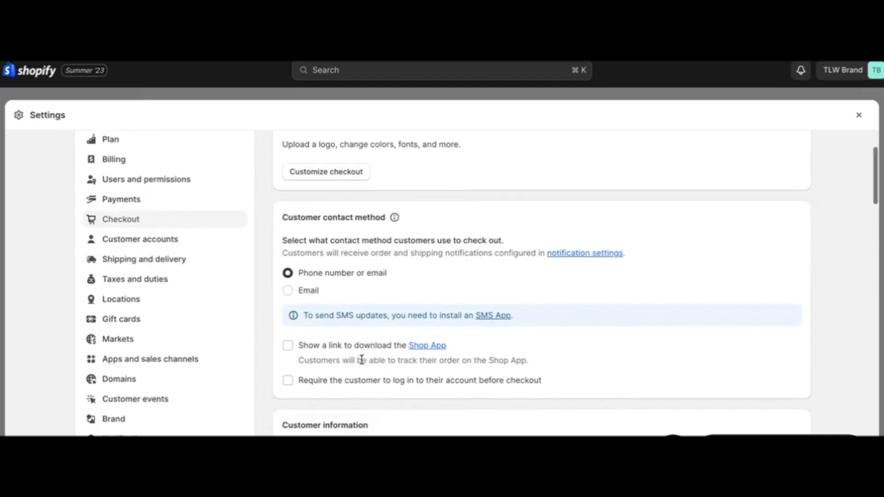
pyautogui.scroll(-2, 361, 362)
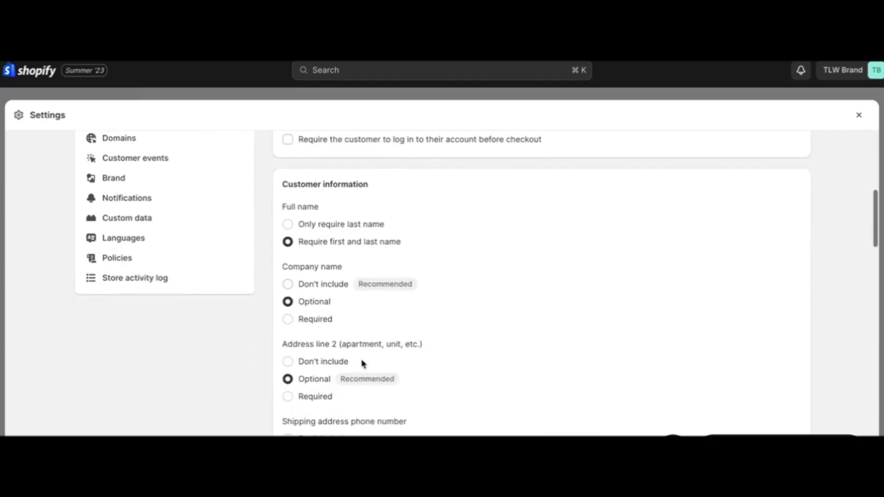
pyautogui.scroll(-4, 362, 362)
pyautogui.scroll(10, 361, 367)
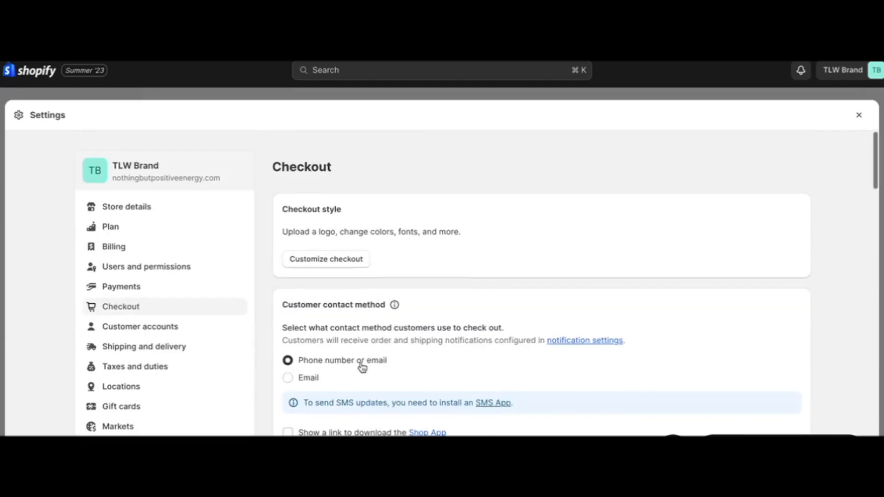
# Open the shipping and delivery settings and review shipping rates, expected delivery dates, local delivery, local pickup and saved packages.
pyautogui.click(180, 346)
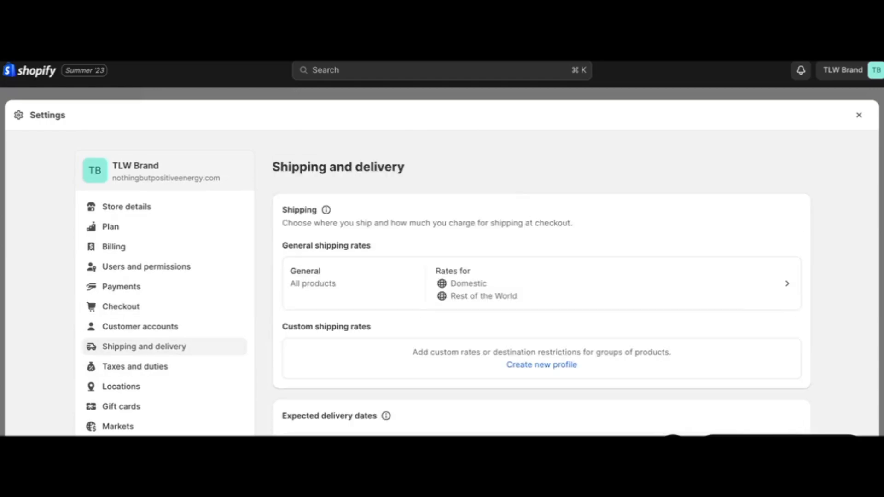
pyautogui.scroll(-5, 480, 373)
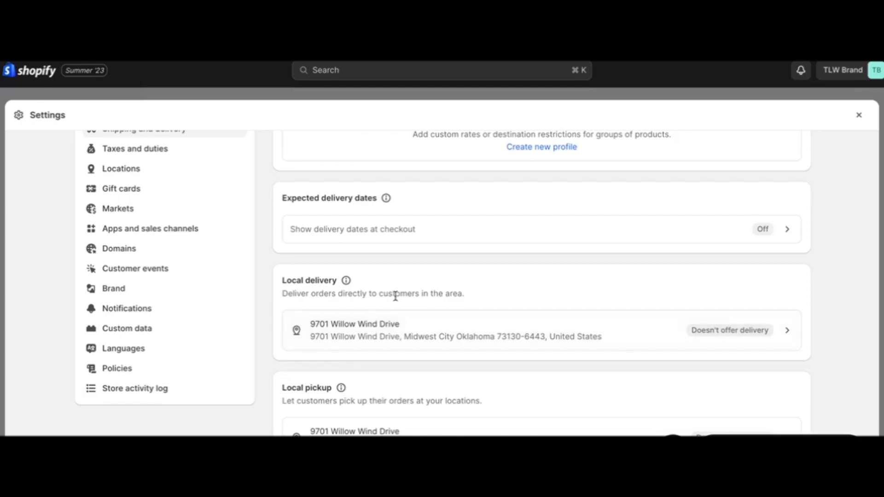
pyautogui.scroll(-3, 395, 296)
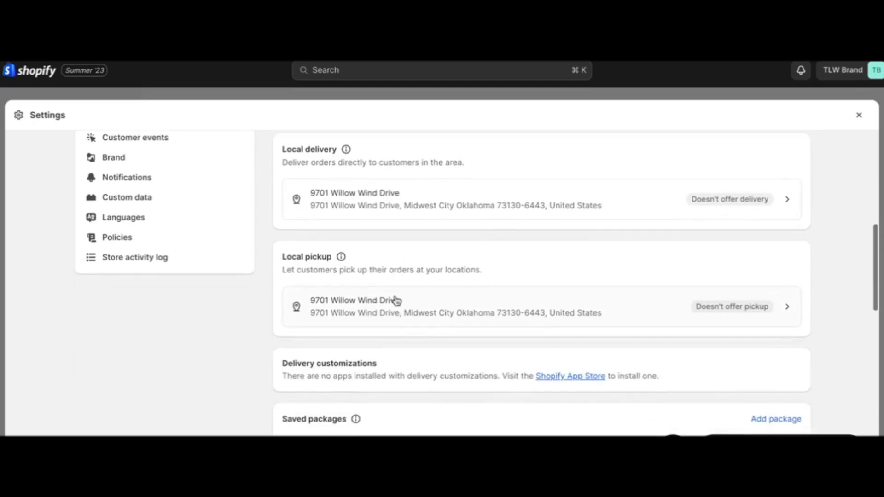
pyautogui.scroll(-2, 395, 300)
pyautogui.scroll(10, 395, 300)
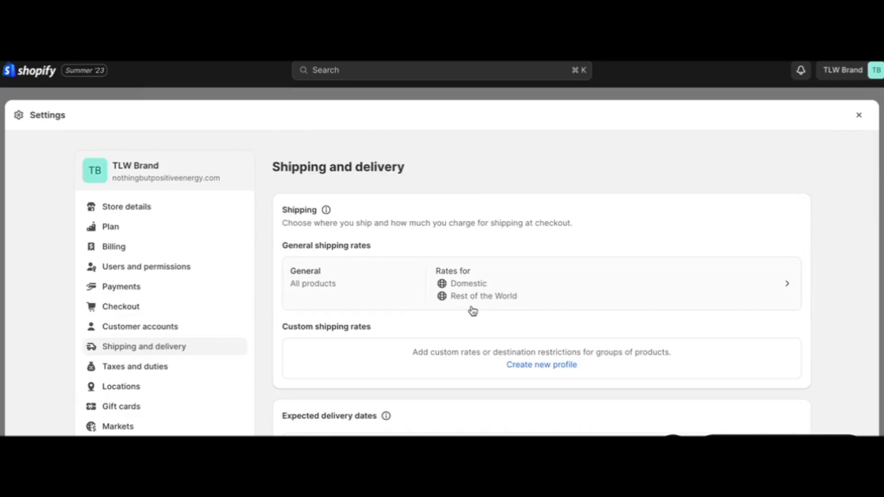
# Open the general shipping profile and review its shipping origins and the Domestic zone's rates.
pyautogui.click(482, 287)
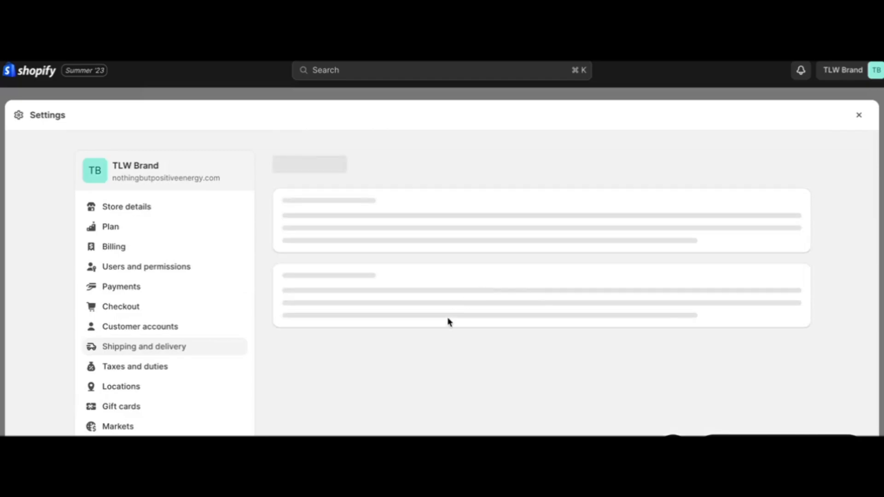
pyautogui.scroll(-8, 443, 355)
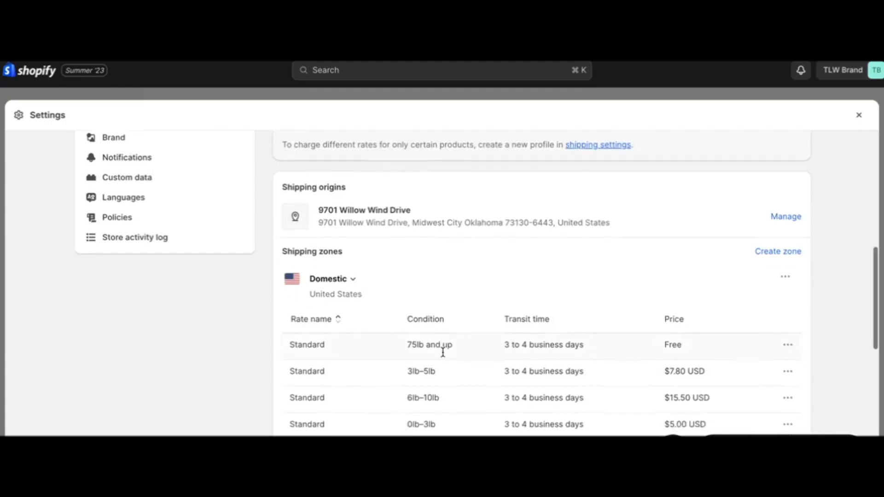
pyautogui.scroll(-1, 443, 352)
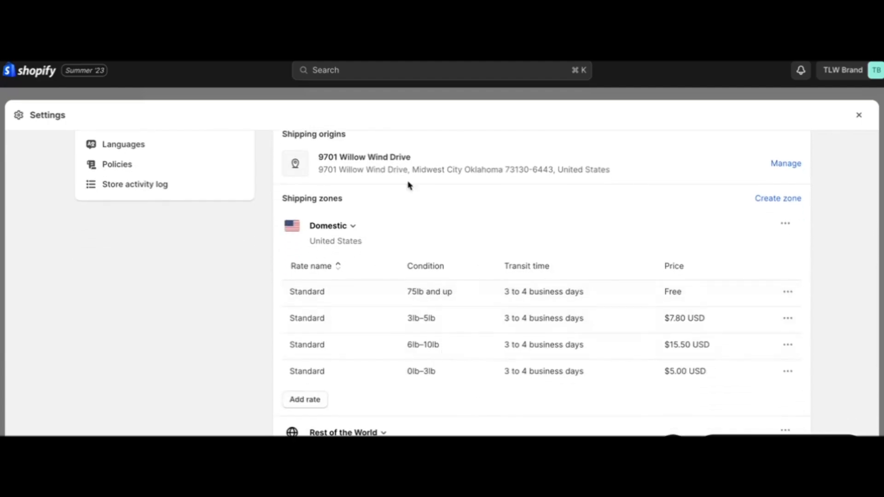
# Open the Domestic shipping zone for editing, look through its countries and regions, and close it without changes.
pyautogui.click(788, 225)
pyautogui.click(769, 249)
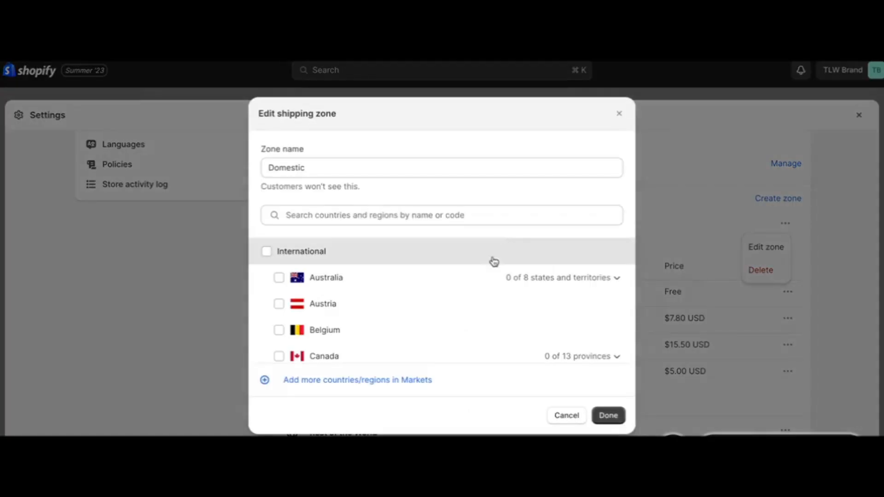
pyautogui.scroll(-3, 424, 316)
pyautogui.scroll(3, 427, 322)
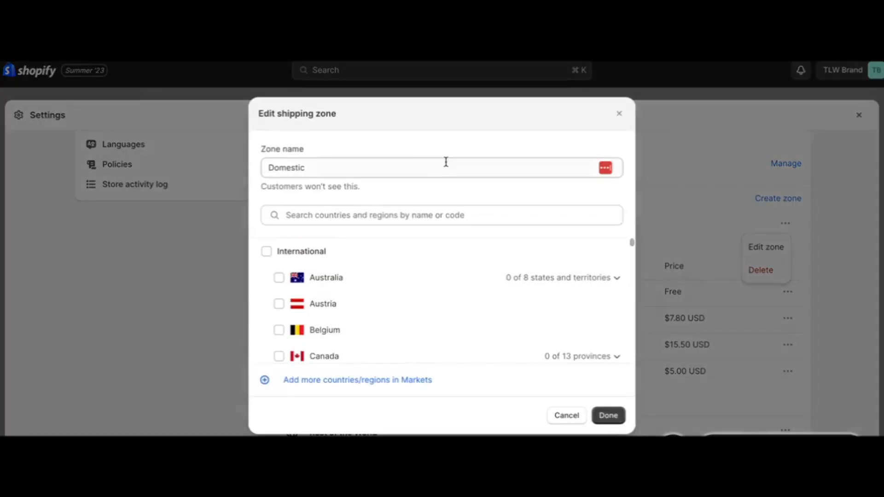
pyautogui.click(620, 114)
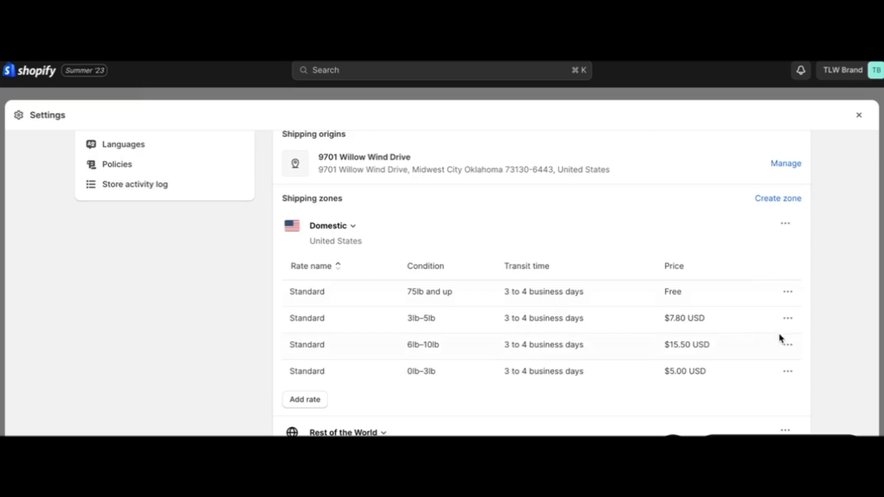
# Show the available actions for the Domestic 3lb–5lb rate and look over the rest of the general profile.
pyautogui.click(788, 318)
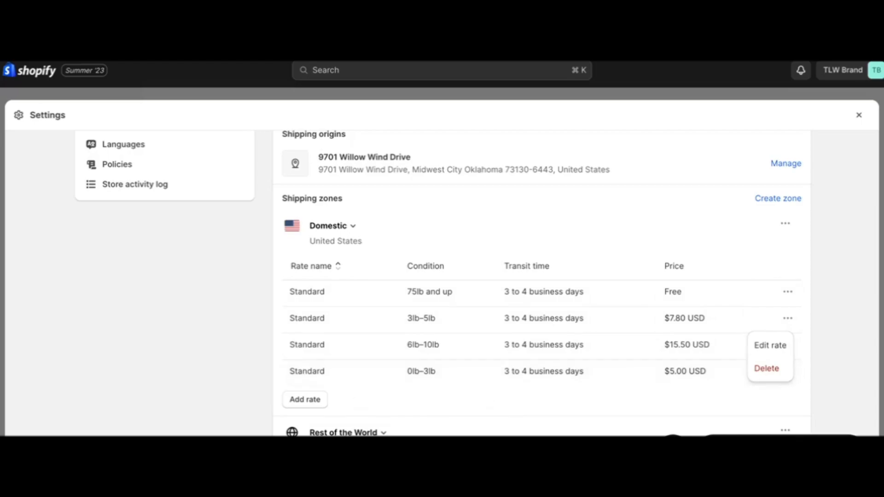
pyautogui.scroll(-6, 449, 377)
pyautogui.scroll(10, 294, 283)
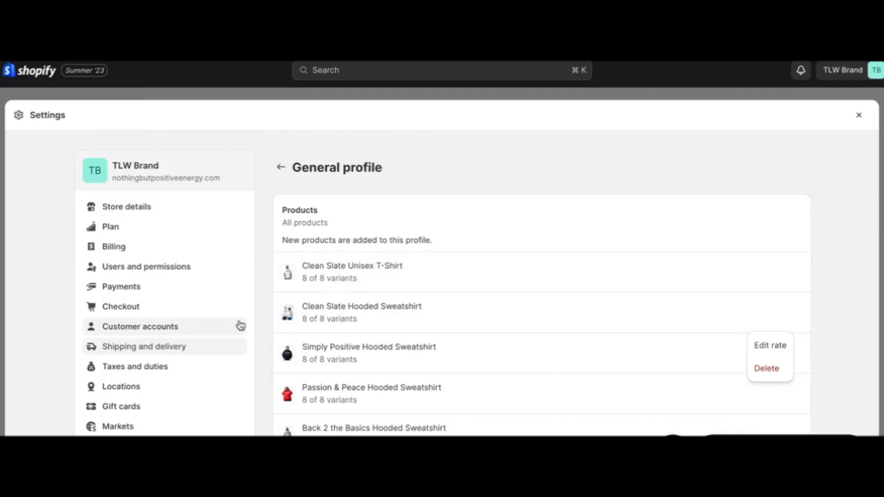
# Open the taxes and duties settings and review sales tax collection, import duties and how tax is charged.
pyautogui.click(197, 366)
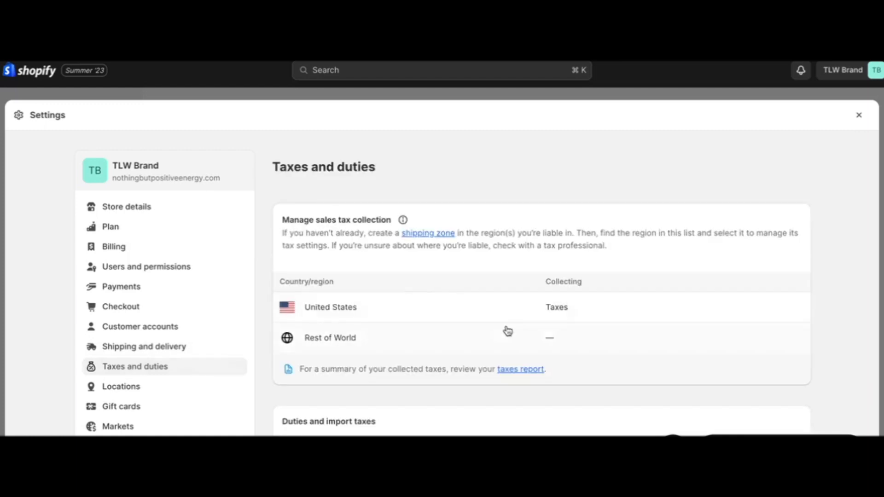
pyautogui.scroll(-3, 507, 332)
pyautogui.scroll(-5, 507, 331)
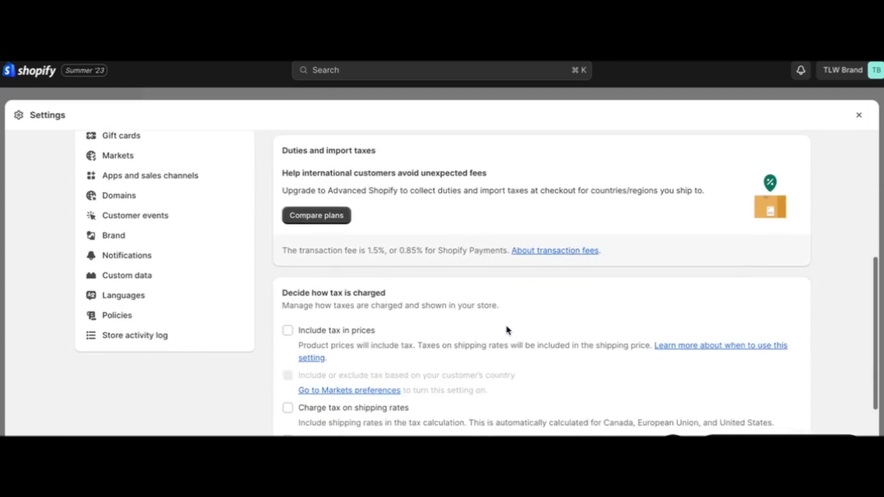
pyautogui.scroll(10, 507, 330)
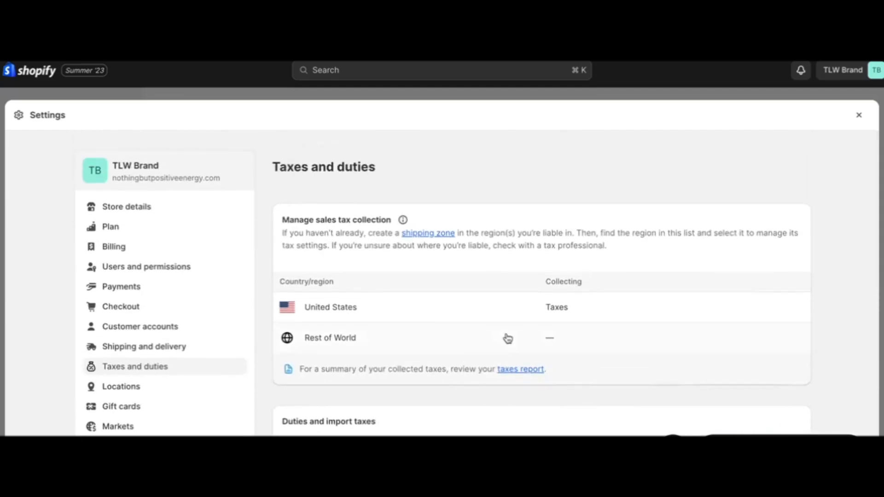
# Open the United States tax settings and review the tax service, collection regions, product categories, and shipping and product overrides.
pyautogui.click(521, 319)
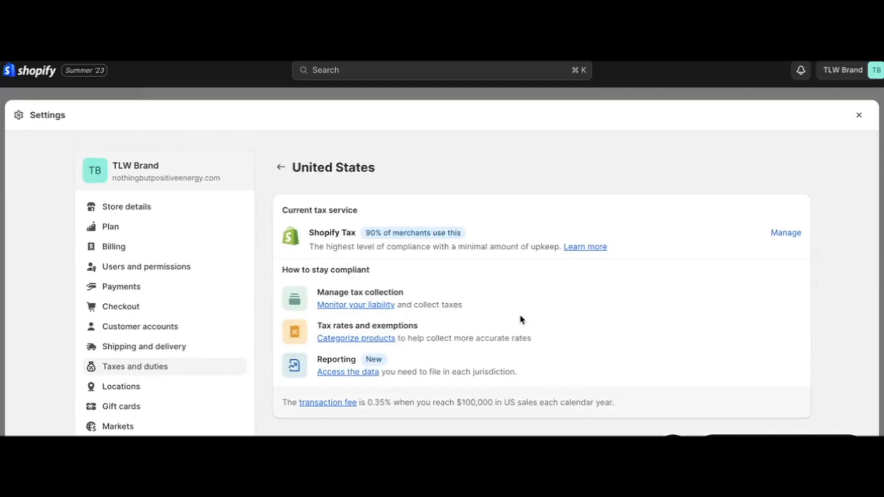
pyautogui.scroll(-6, 531, 283)
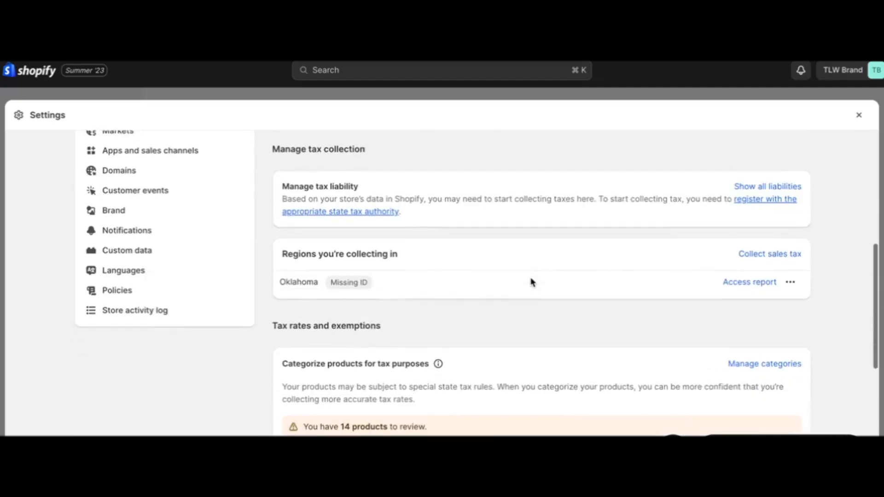
pyautogui.scroll(-3, 428, 401)
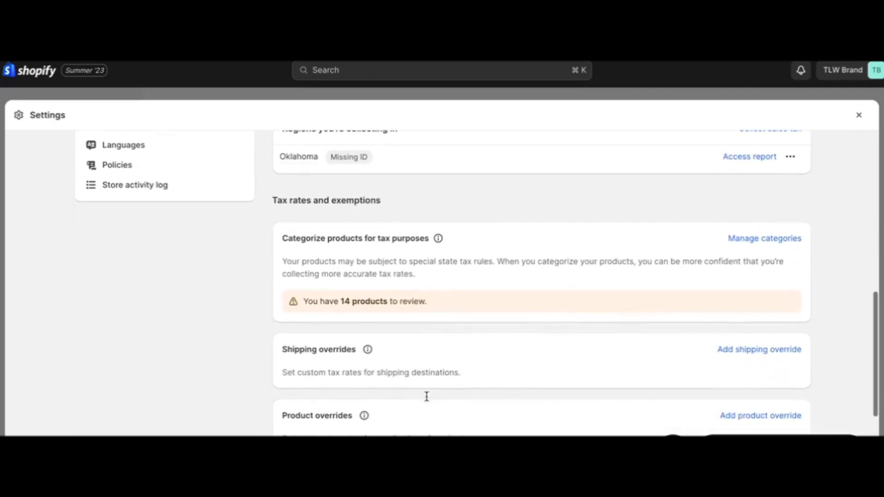
pyautogui.scroll(-3, 427, 400)
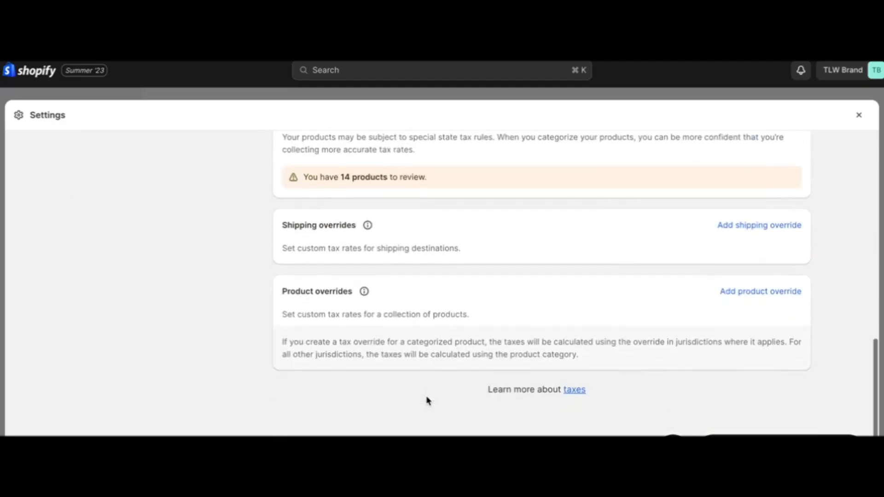
pyautogui.scroll(15, 427, 401)
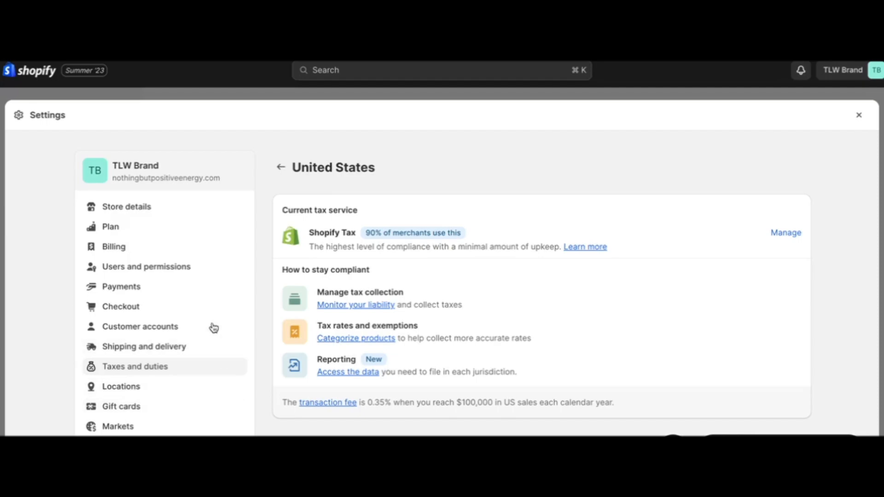
# Review the store's locations settings and the gift card settings for auto-expiration and Apple Wallet Passes.
pyautogui.scroll(-2, 184, 339)
pyautogui.click(183, 339)
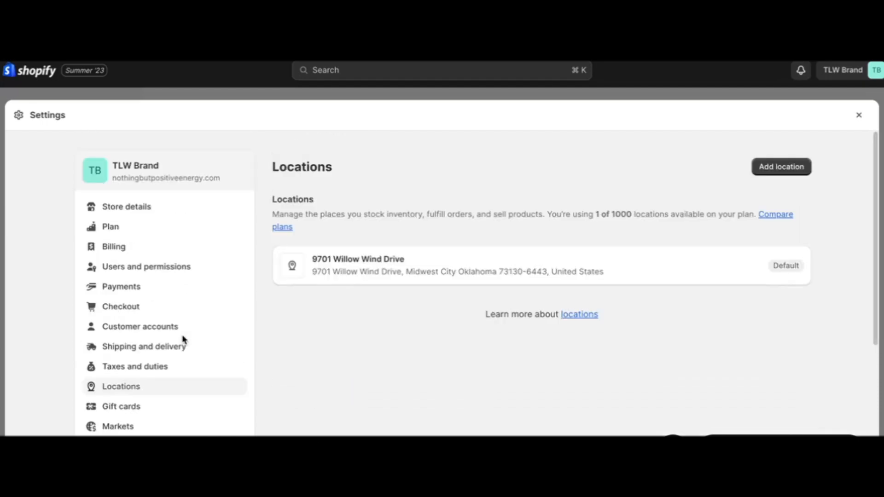
pyautogui.scroll(-2, 177, 366)
pyautogui.scroll(-1, 176, 367)
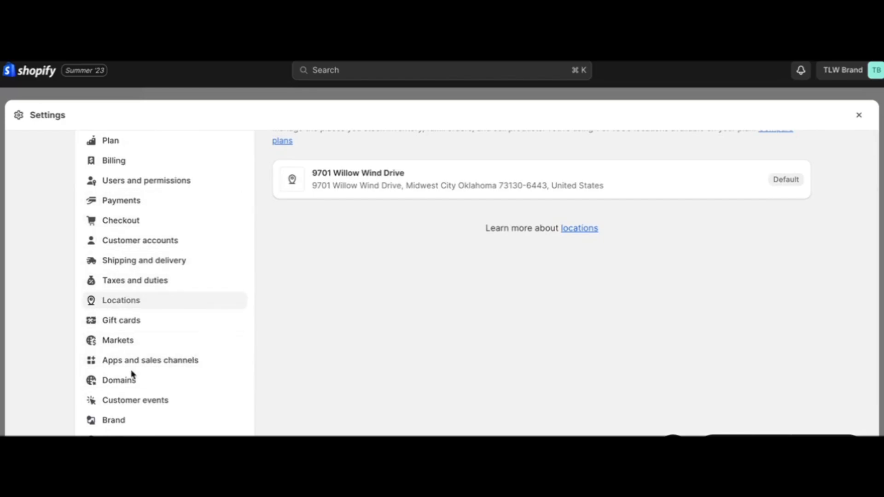
pyautogui.click(155, 322)
pyautogui.scroll(-2, 126, 414)
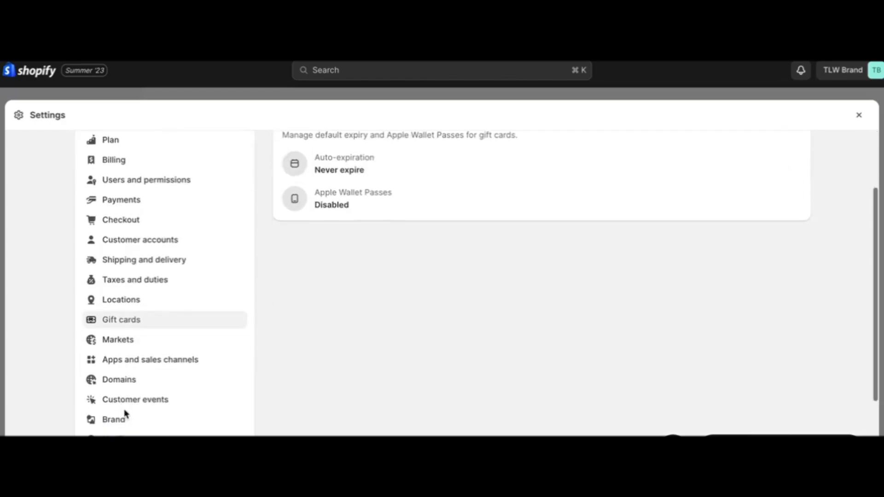
# Open the markets settings and review the active and inactive markets and the recommendations.
pyautogui.scroll(-2, 138, 385)
pyautogui.click(139, 278)
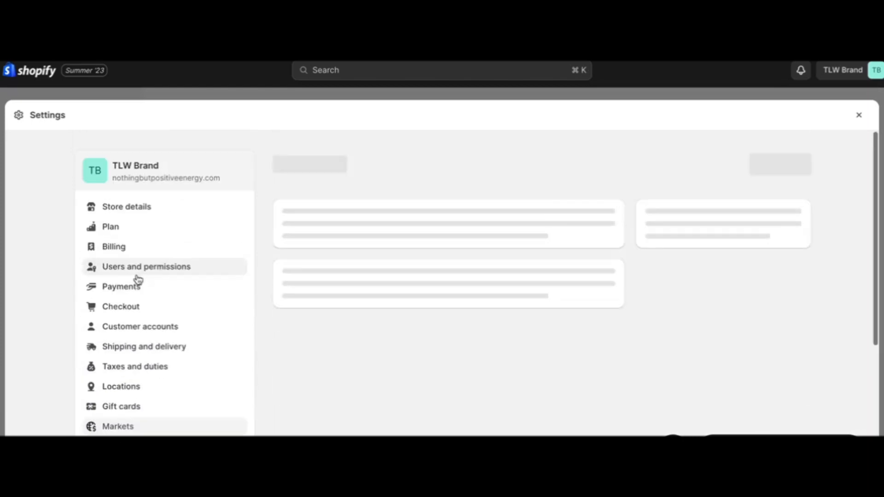
pyautogui.scroll(-3, 138, 278)
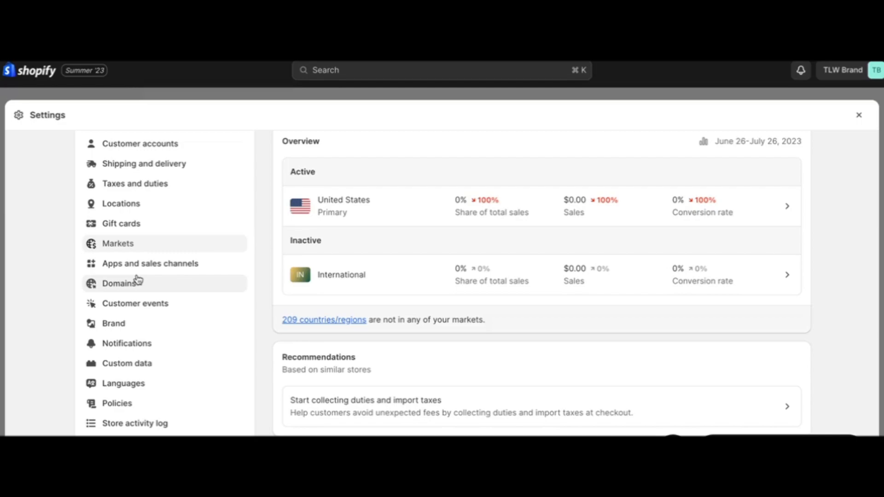
# Open the apps and sales channels settings and check the available actions for Online Store, Shop and SMSBump.
pyautogui.click(155, 266)
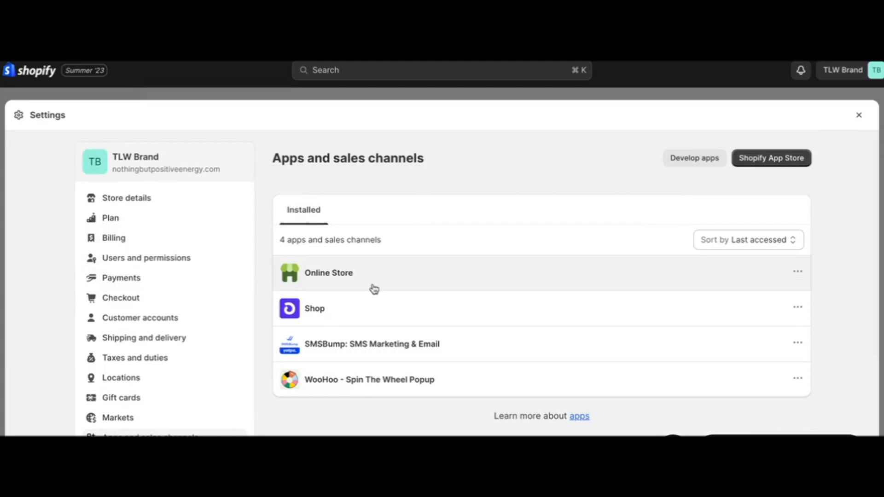
pyautogui.click(799, 273)
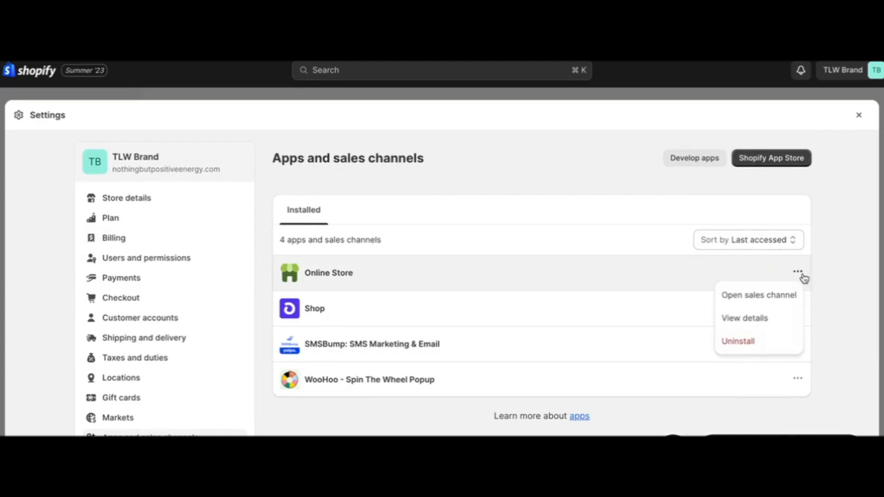
pyautogui.click(853, 300)
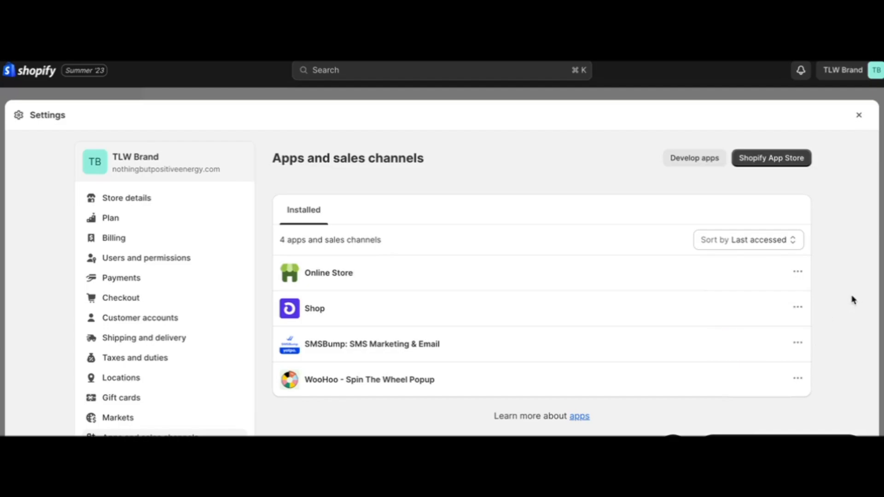
pyautogui.click(800, 308)
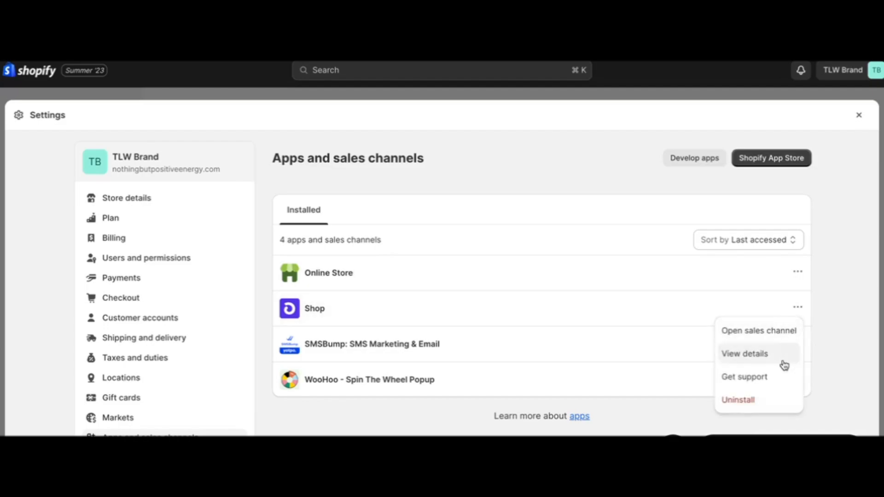
pyautogui.click(815, 366)
pyautogui.click(798, 344)
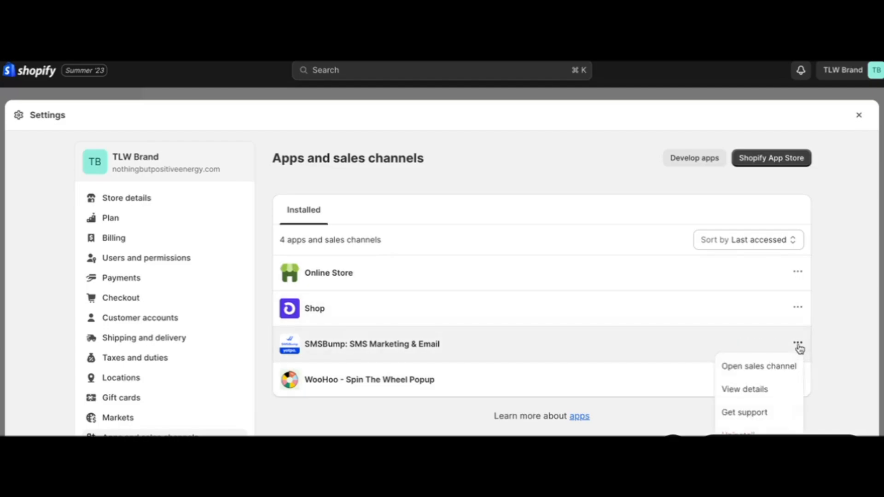
pyautogui.scroll(-2, 819, 387)
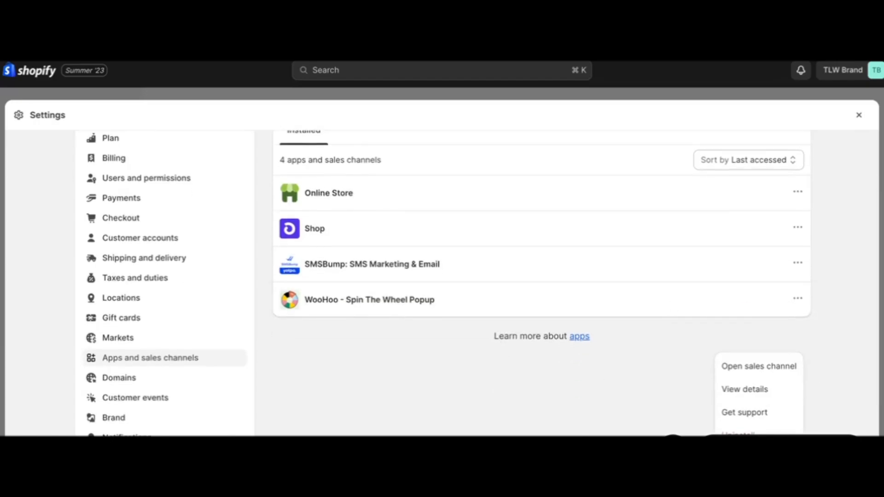
pyautogui.scroll(2, 568, 229)
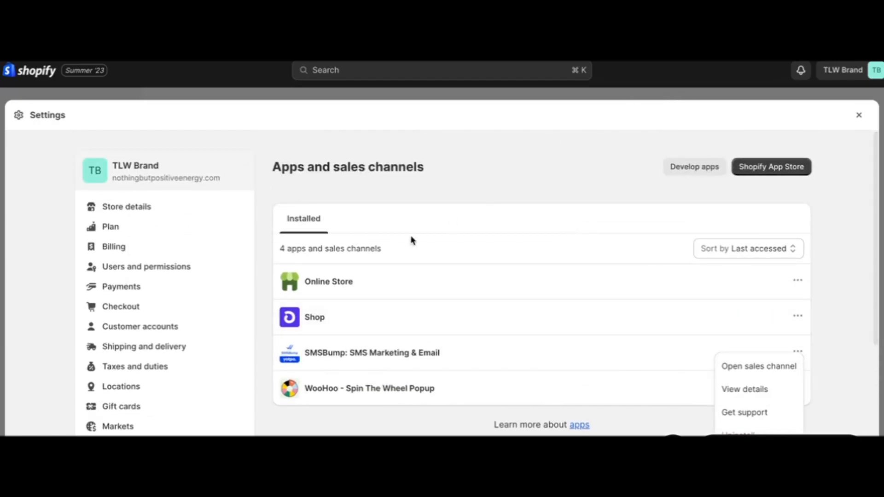
# Open the domain settings and submit primepresence.com as the existing domain to connect.
pyautogui.scroll(-3, 130, 338)
pyautogui.click(127, 345)
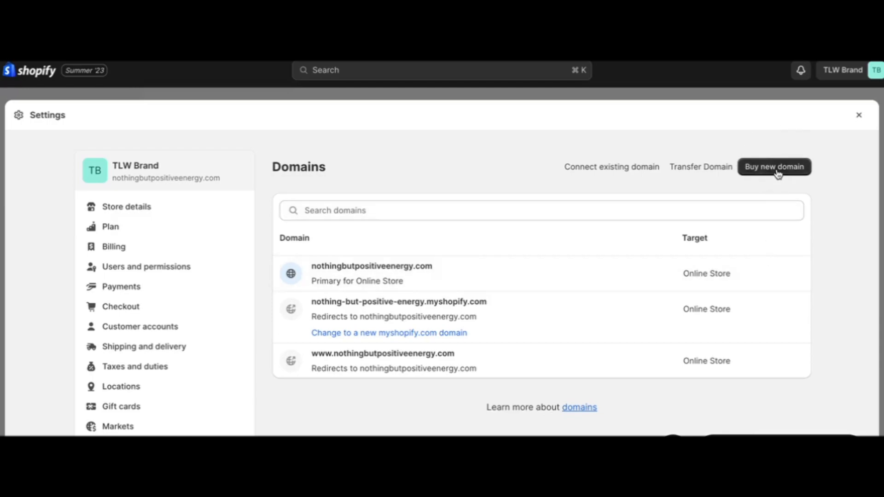
pyautogui.click(598, 175)
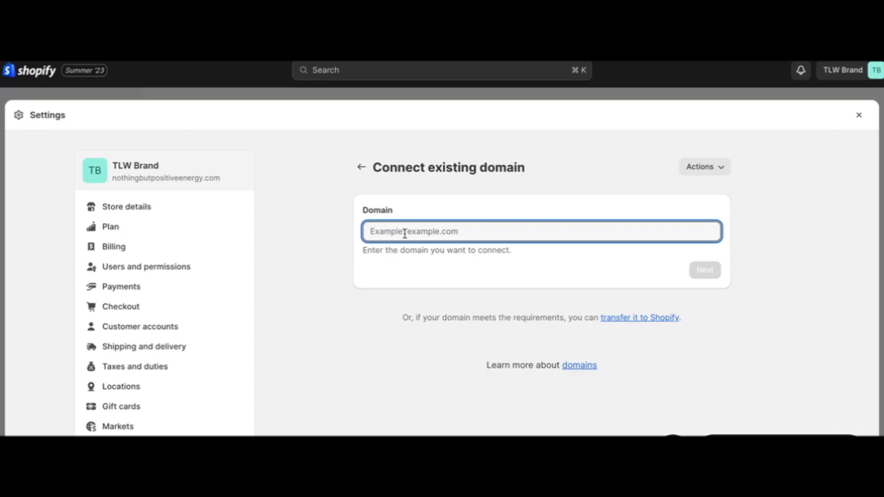
pyautogui.press('super+v')
pyautogui.write('presenc')
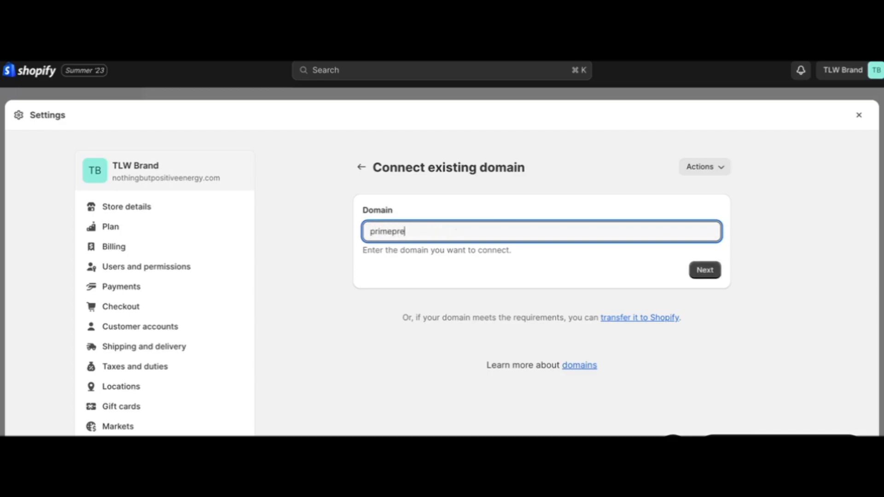
pyautogui.click(712, 275)
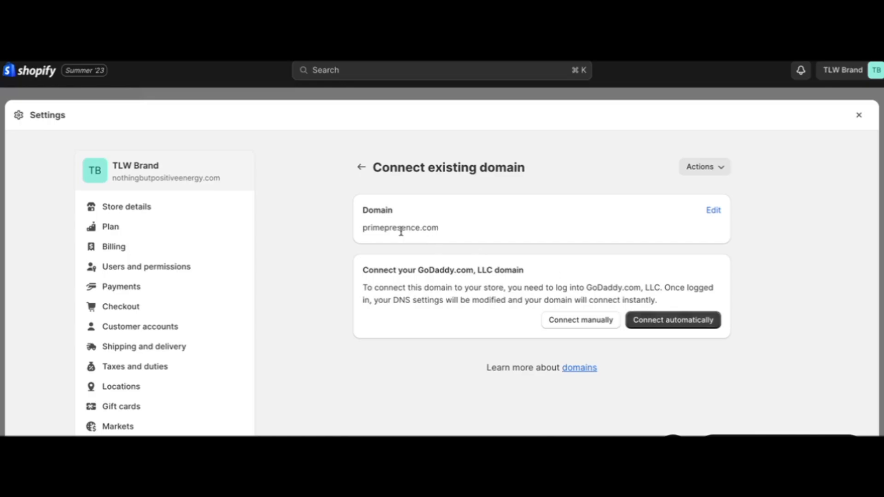
# Open the customer events settings and review the options for managing app and custom pixels.
pyautogui.scroll(-4, 171, 406)
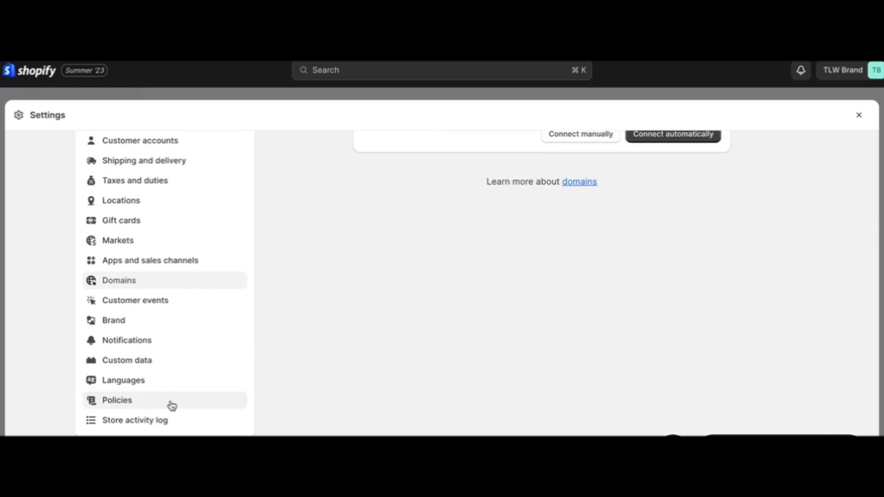
pyautogui.click(180, 300)
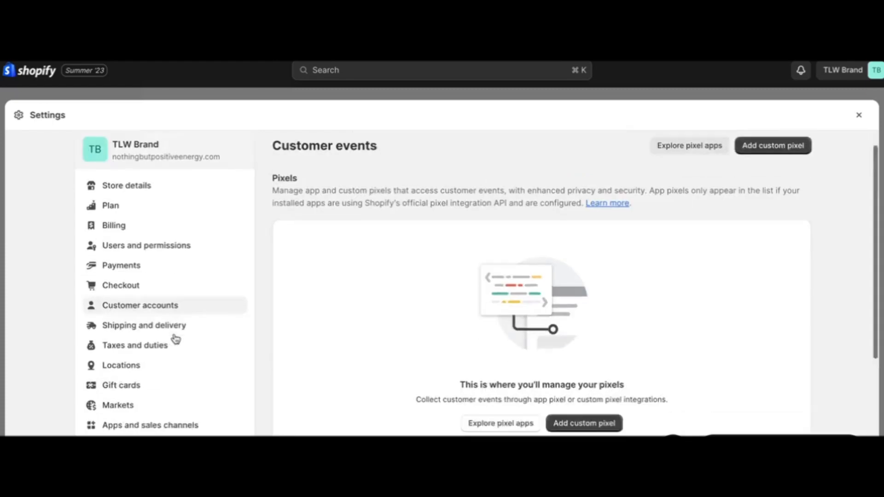
pyautogui.scroll(-4, 174, 340)
pyautogui.scroll(4, 176, 339)
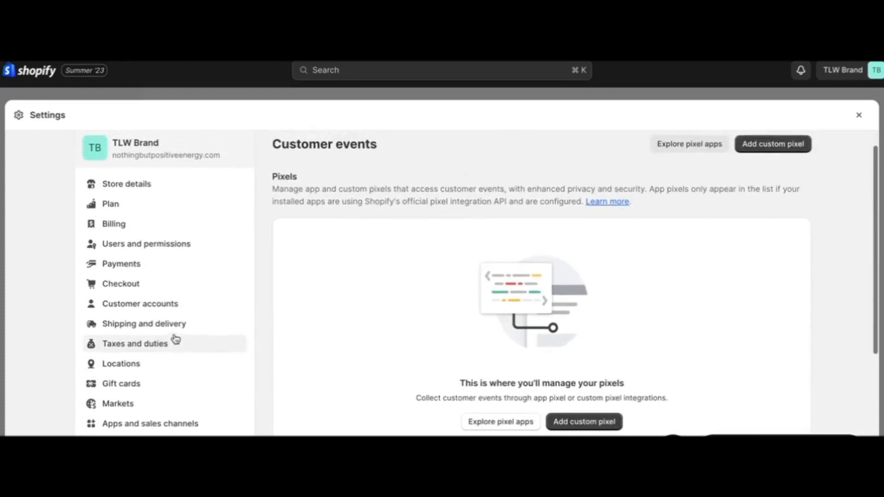
pyautogui.scroll(-2, 175, 340)
pyautogui.scroll(-2, 173, 337)
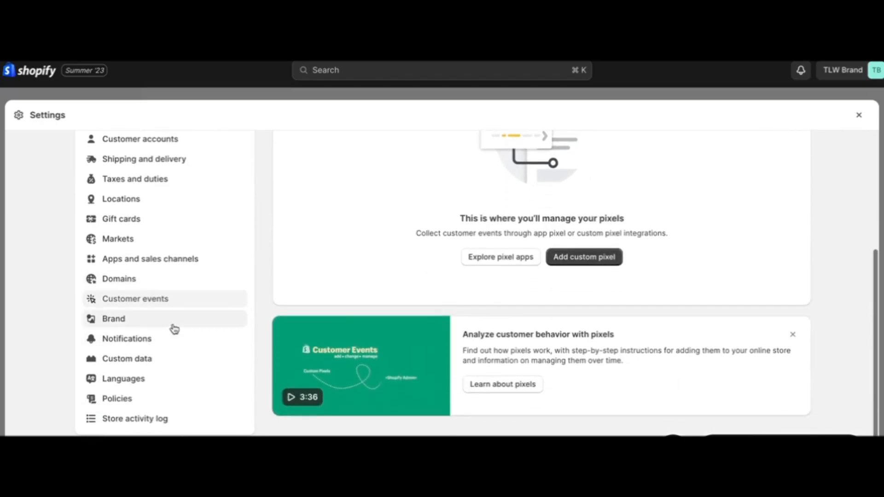
# Review the brand settings for logos and the notifications settings for the sender email and order messages.
pyautogui.click(174, 328)
pyautogui.scroll(-5, 174, 328)
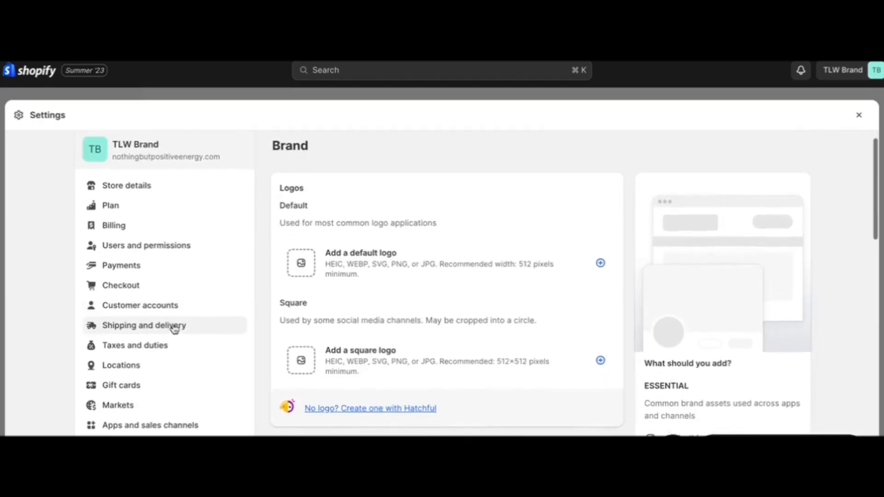
pyautogui.scroll(-8, 174, 328)
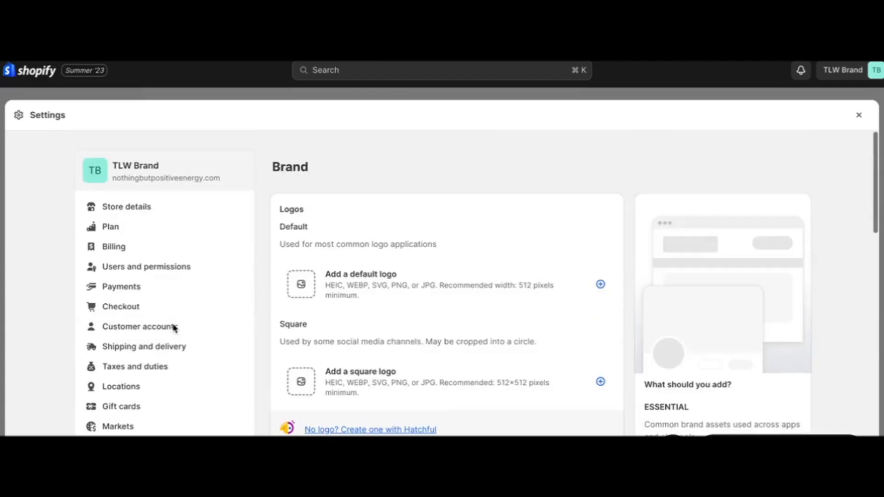
pyautogui.scroll(-5, 161, 340)
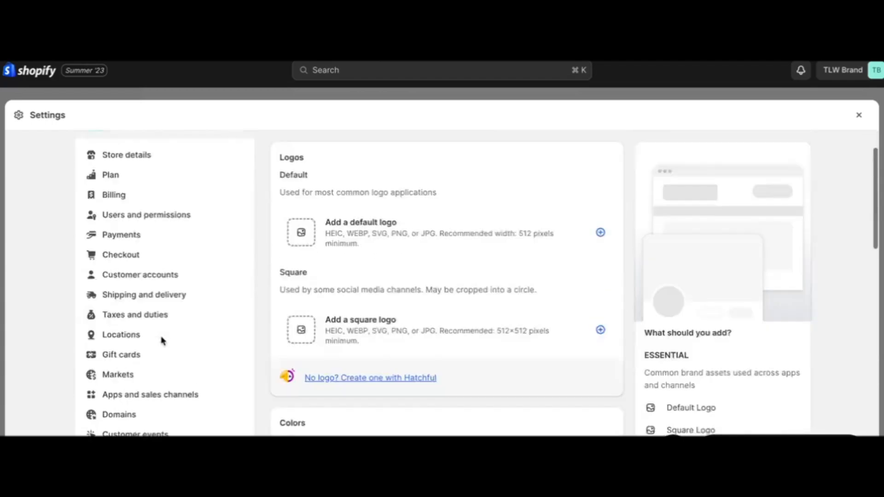
pyautogui.click(147, 353)
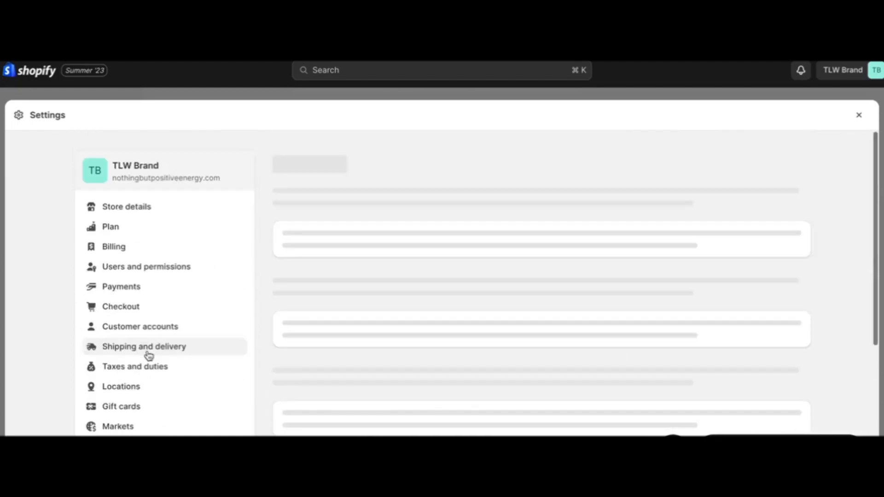
pyautogui.scroll(-5, 148, 355)
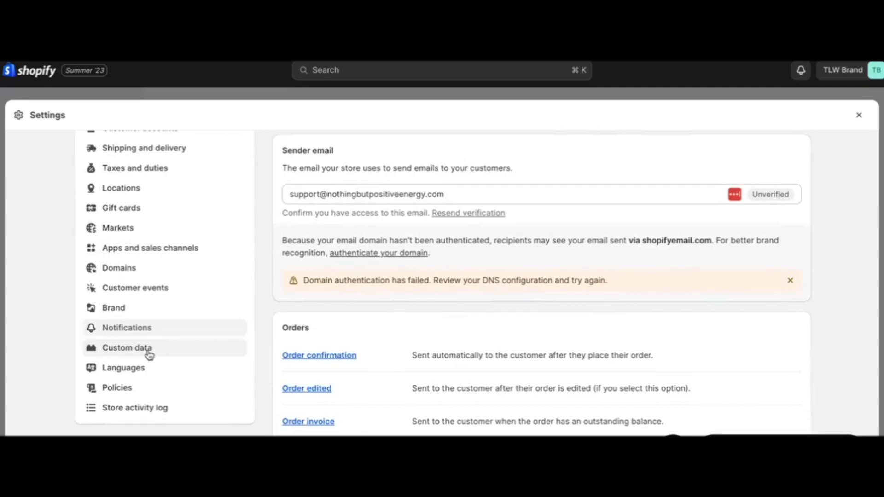
# Open the store policies and review the return rules and the written return and refund policy.
pyautogui.click(152, 392)
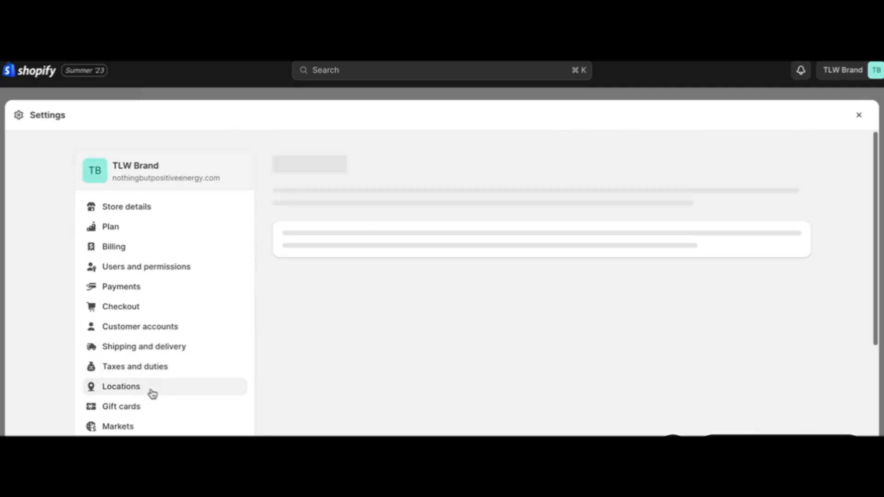
pyautogui.scroll(-1, 271, 394)
pyautogui.scroll(4, 270, 394)
pyautogui.scroll(-4, 271, 394)
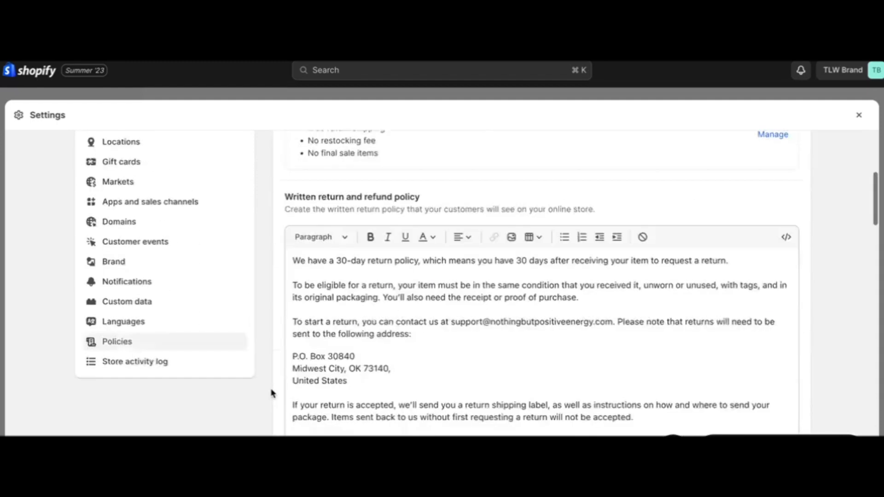
pyautogui.scroll(-15, 271, 393)
pyautogui.scroll(-5, 272, 393)
pyautogui.scroll(20, 272, 393)
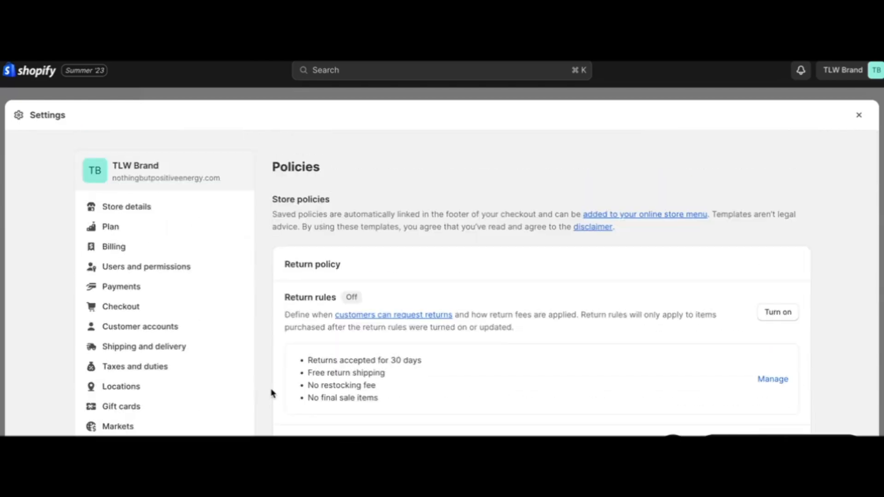
# Open the store activity log and review the recorded permission, user and product changes.
pyautogui.scroll(-5, 271, 394)
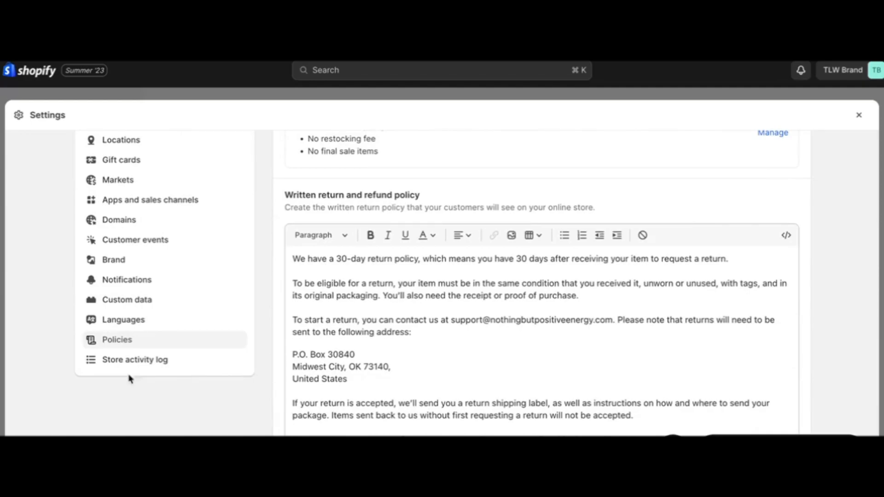
pyautogui.click(103, 365)
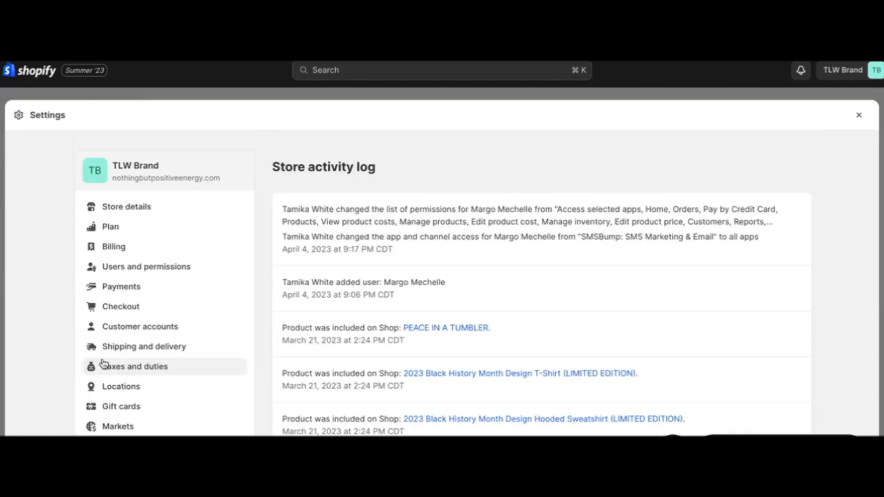
pyautogui.scroll(-5, 391, 329)
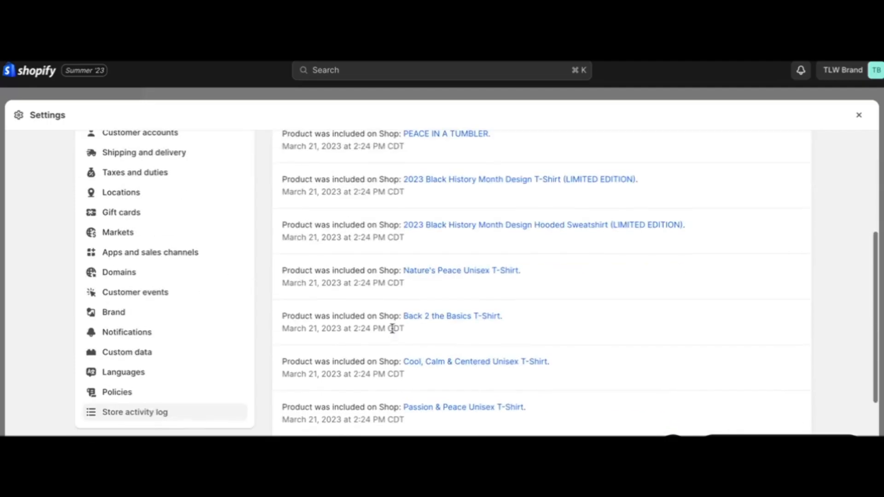
pyautogui.scroll(-2, 392, 333)
pyautogui.scroll(7, 394, 341)
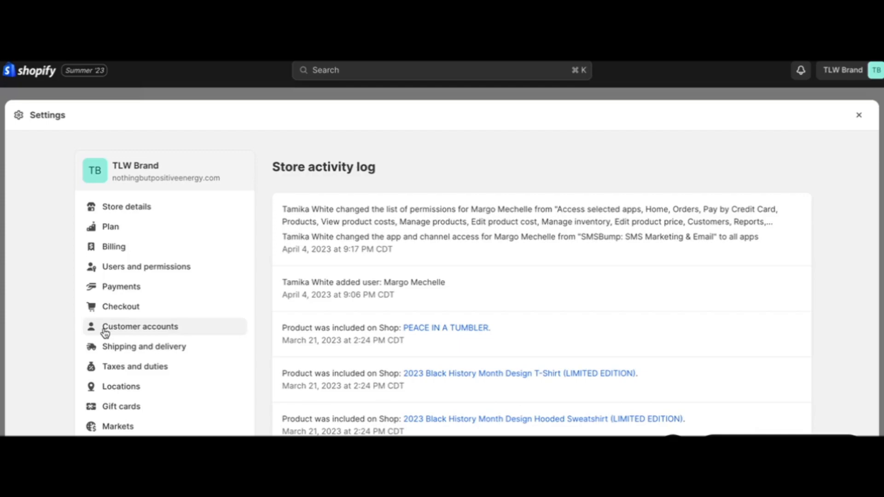
pyautogui.scroll(-2, 105, 333)
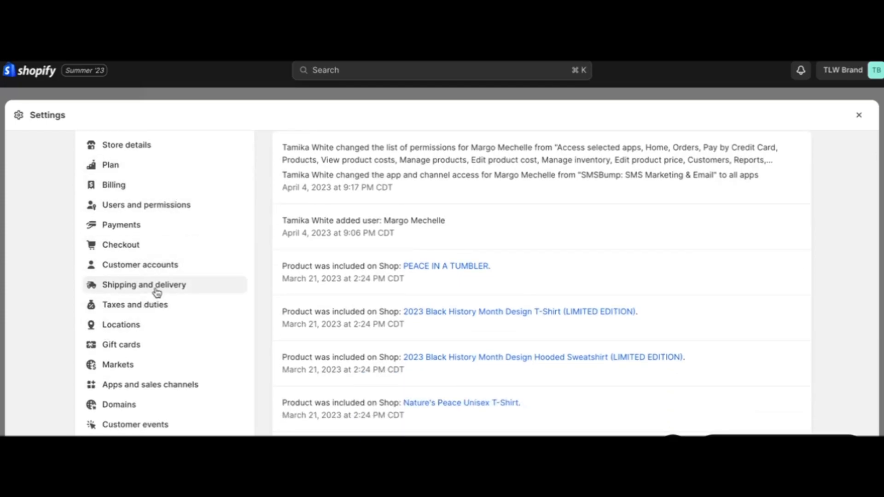
pyautogui.scroll(-2, 158, 312)
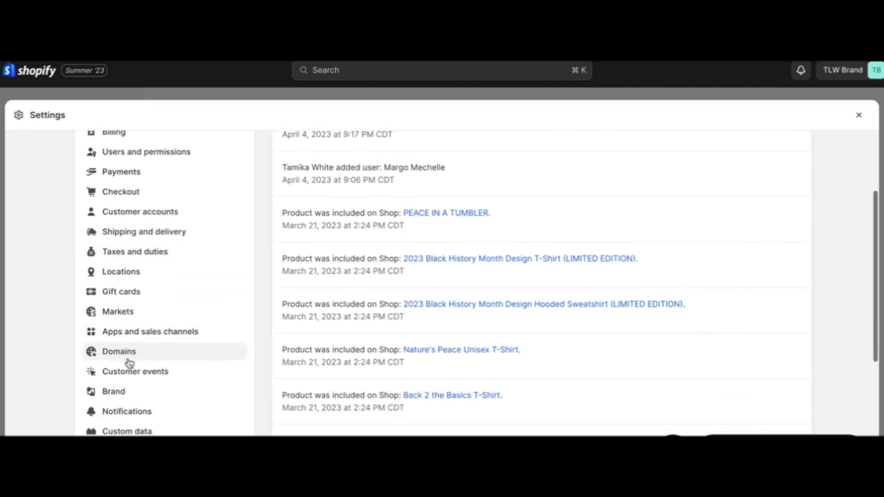